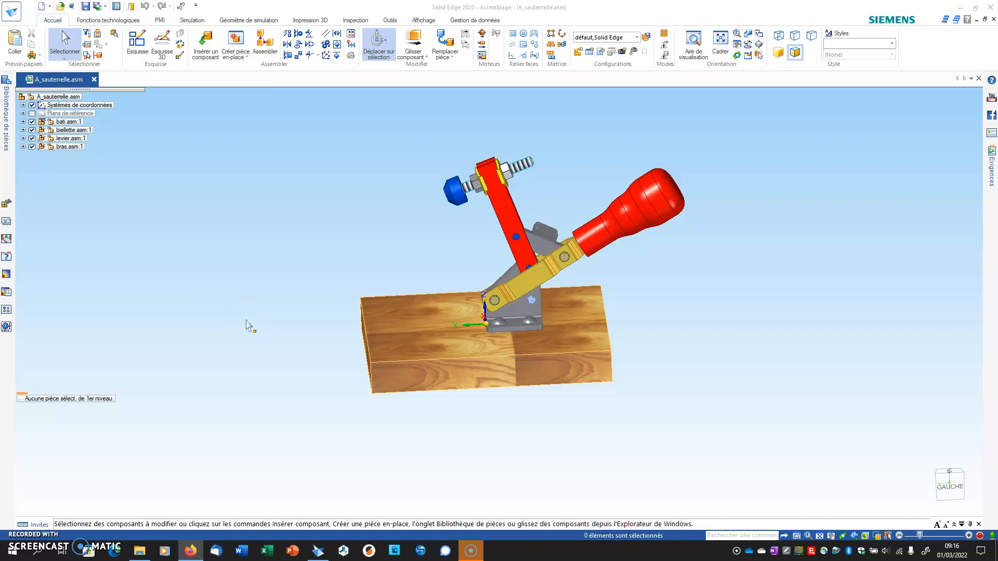
Shift the red-handled lever slightly by free movement with Glisser composant, using the Mouvement physique analysis and default analysis settings
middle_click_drag(605, 293, 629, 267)
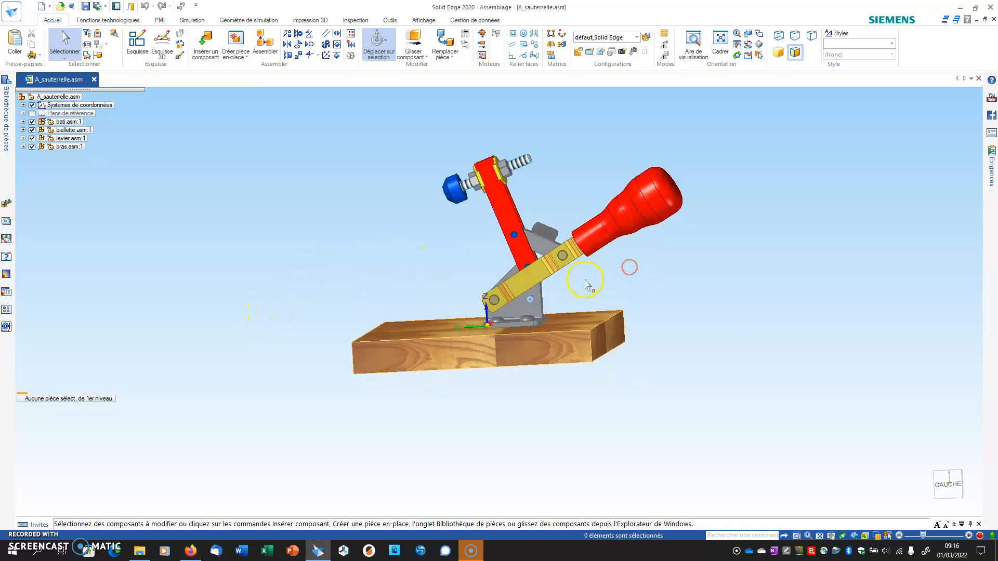
scroll(585, 277, "up", 3)
scroll(568, 280, "up", 2)
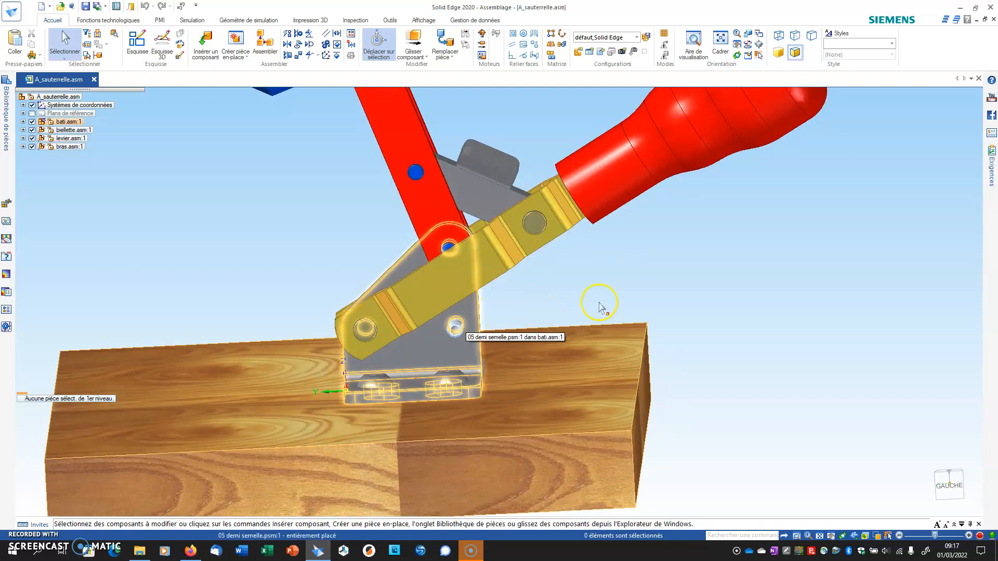
middle_click_drag(597, 298, 570, 301)
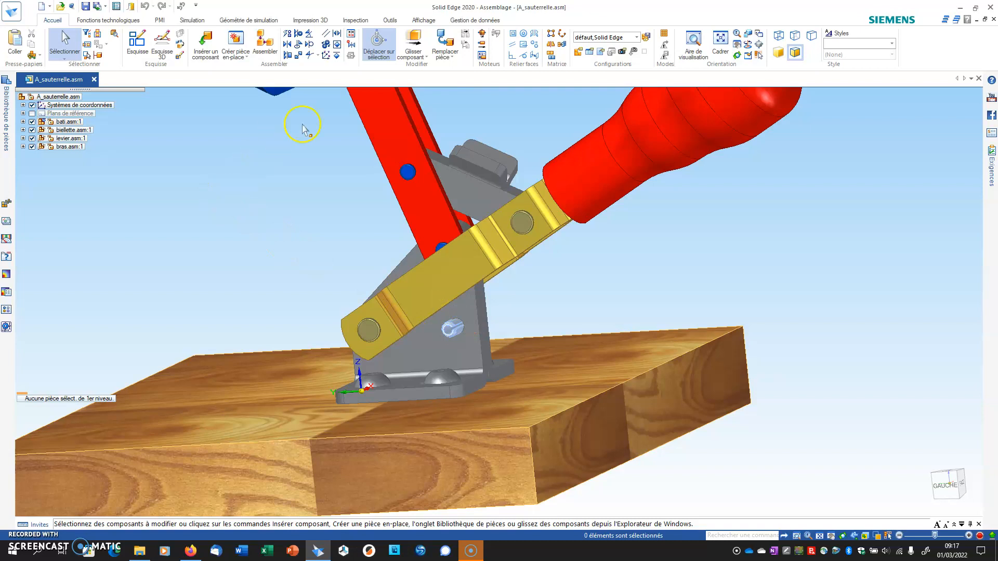
left_click(416, 42)
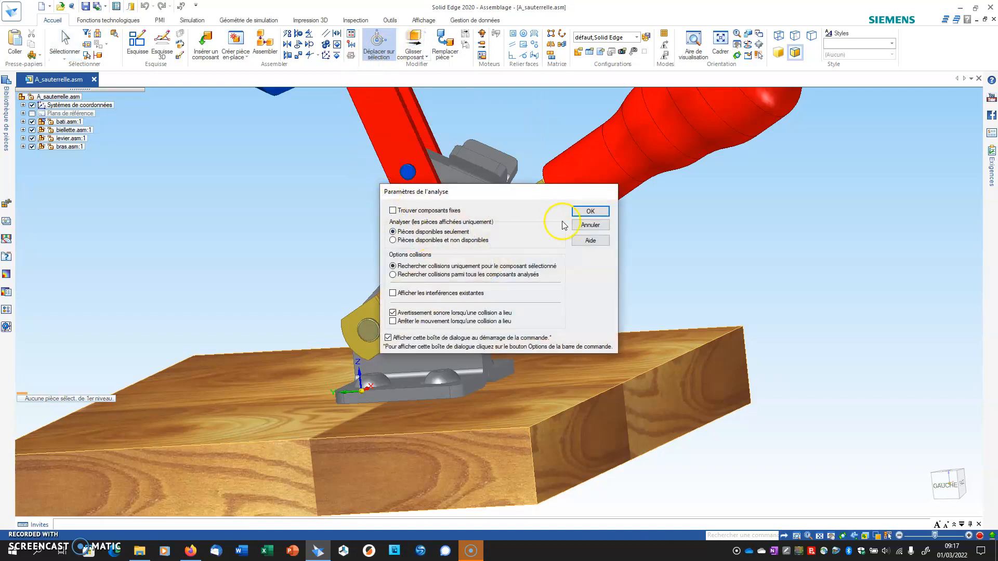
left_click(589, 211)
left_click(244, 99)
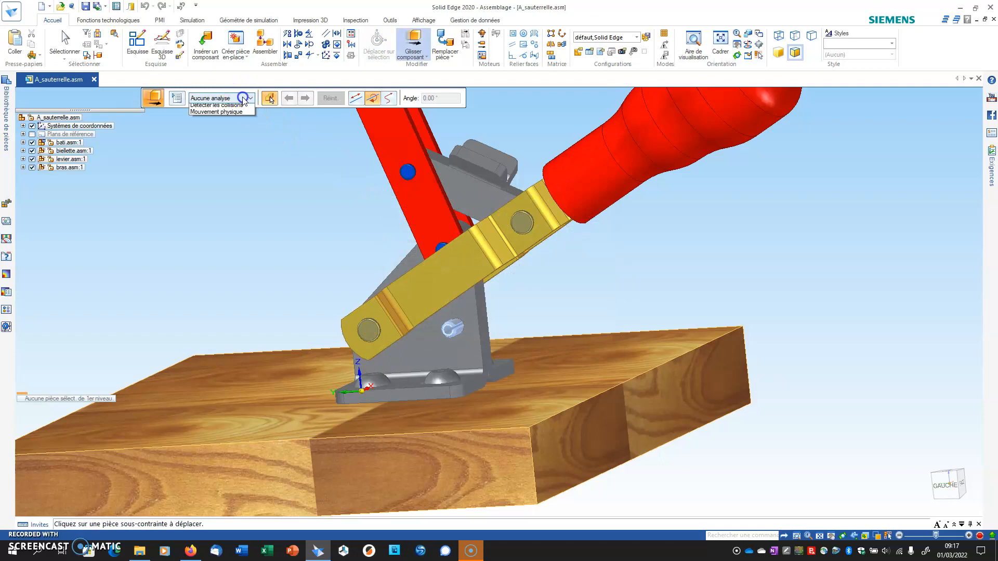
left_click(224, 111)
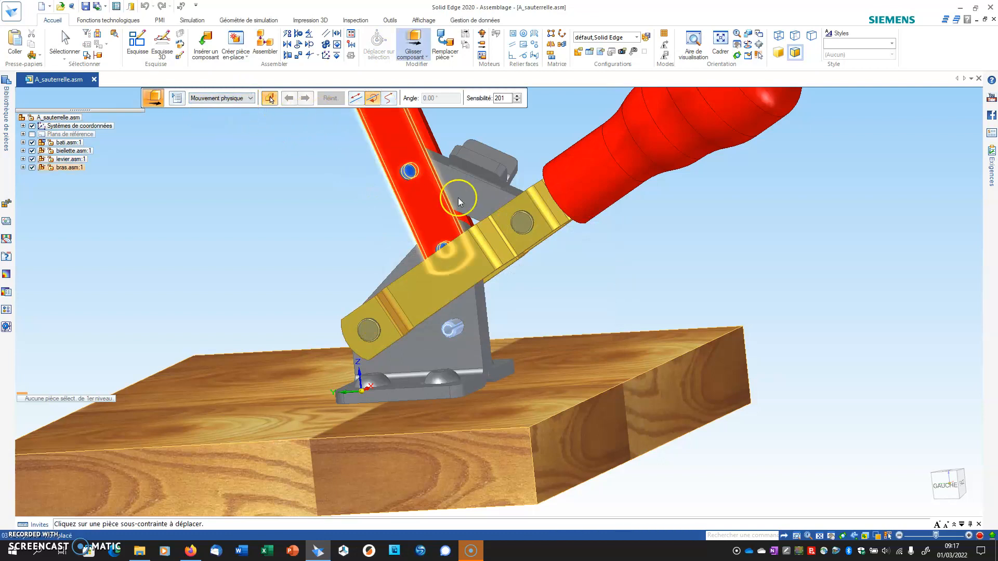
left_click(389, 98)
left_click(594, 163)
mouse_move(594, 163)
left_mouse_down()
mouse_move(639, 245)
mouse_move(579, 158)
left_mouse_up()
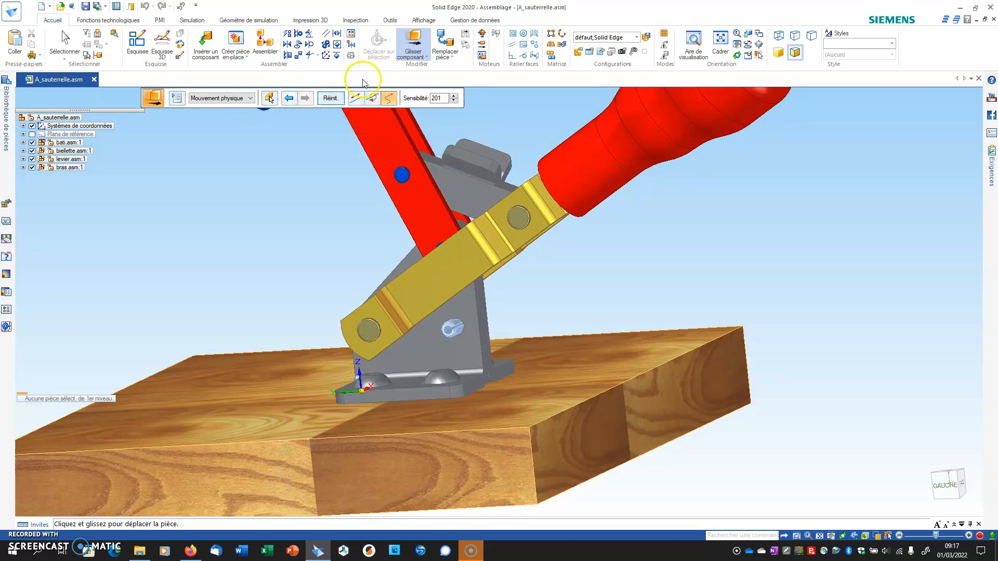
Assemble the lever's lower edge face tangent to the spring pin in the base with a 0.00 mm offset
left_click(265, 44)
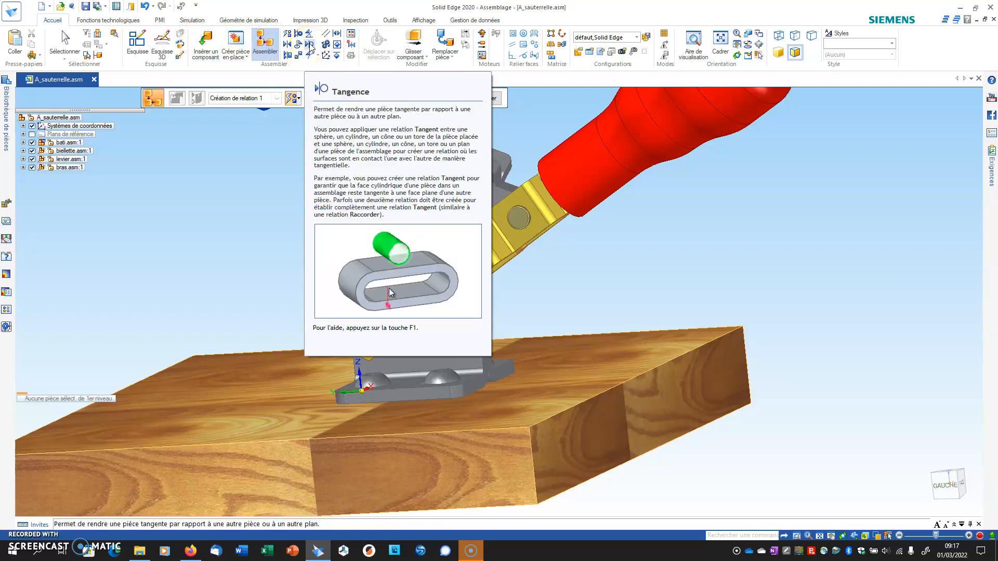
left_click(310, 46)
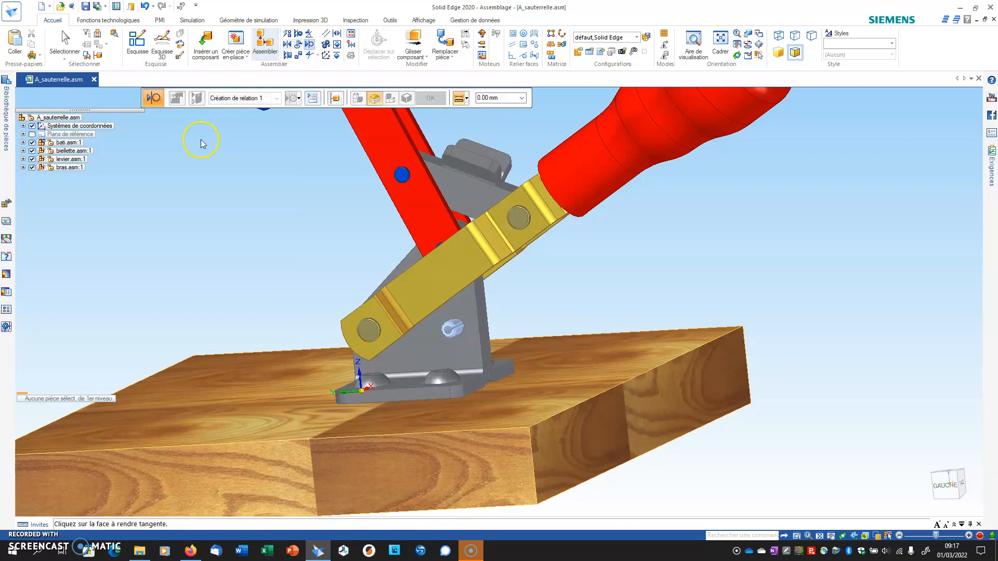
middle_click_drag(605, 301, 583, 252)
scroll(451, 240, "up", 7)
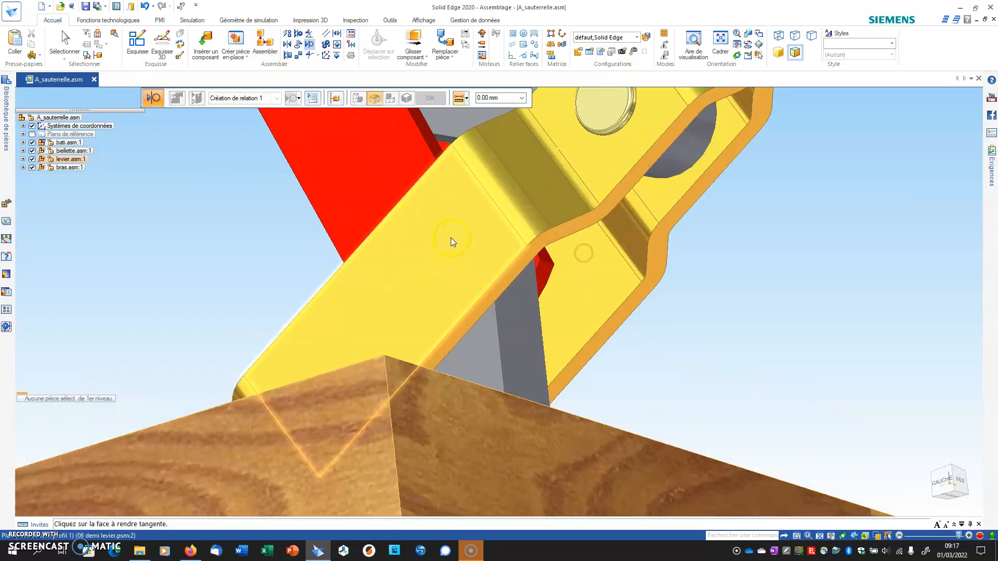
left_click(495, 321)
middle_click_drag(633, 345, 665, 376)
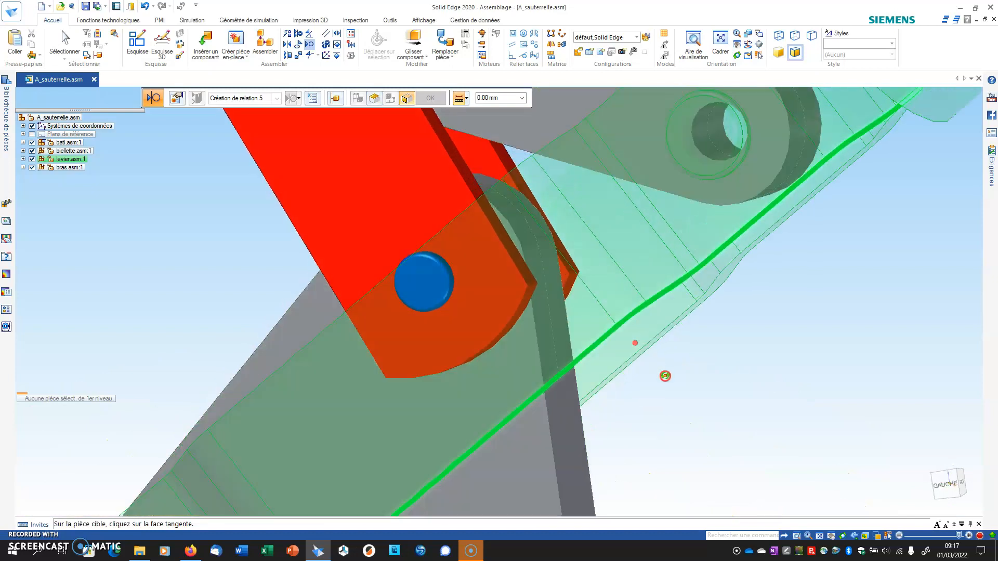
scroll(664, 379, "down", 5)
scroll(610, 431, "up", 2)
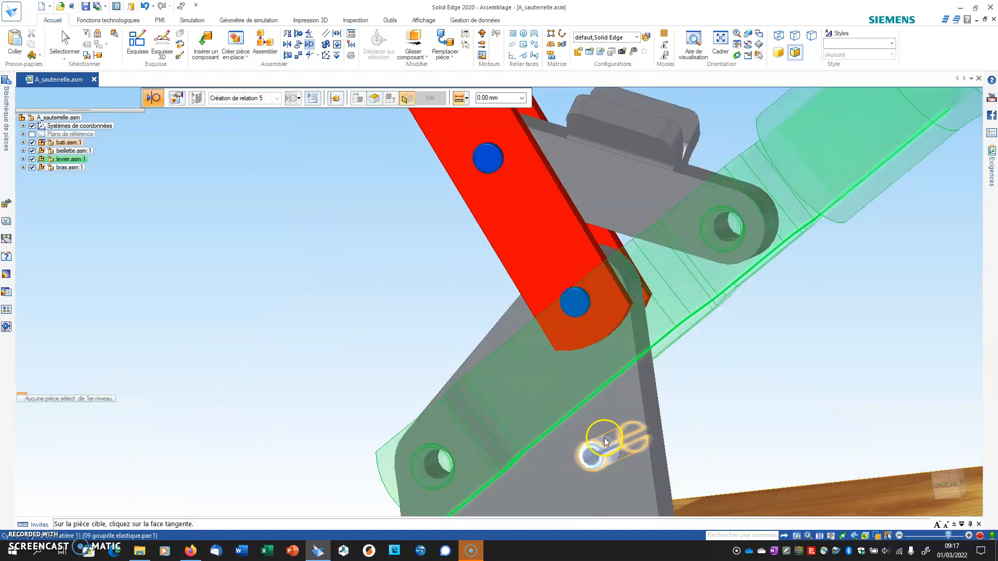
left_click(606, 436)
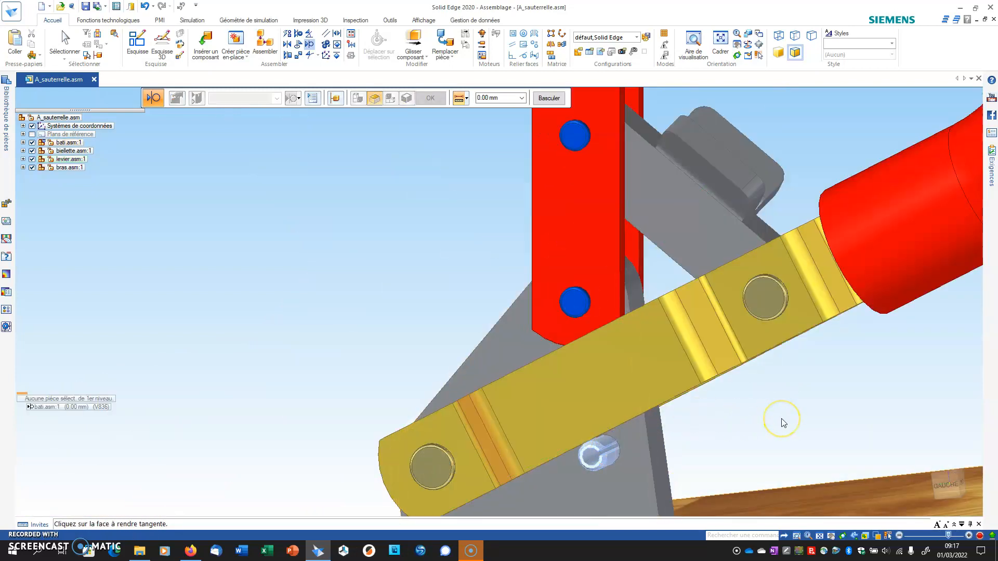
Undo the tangent relation, check the relations of levier.asm:1 without it, and redo it
middle_click_drag(783, 423, 755, 329, "shift")
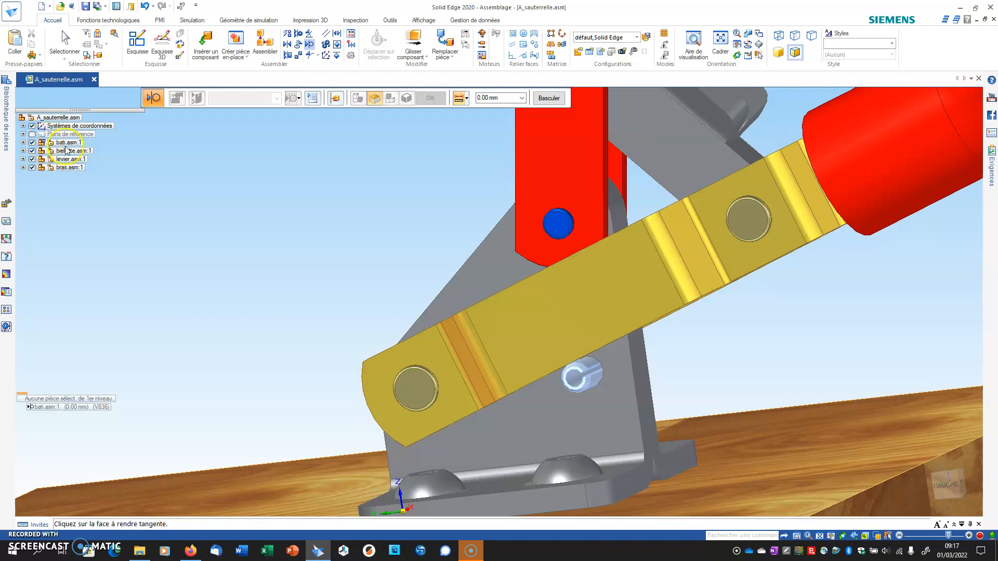
left_click(336, 56)
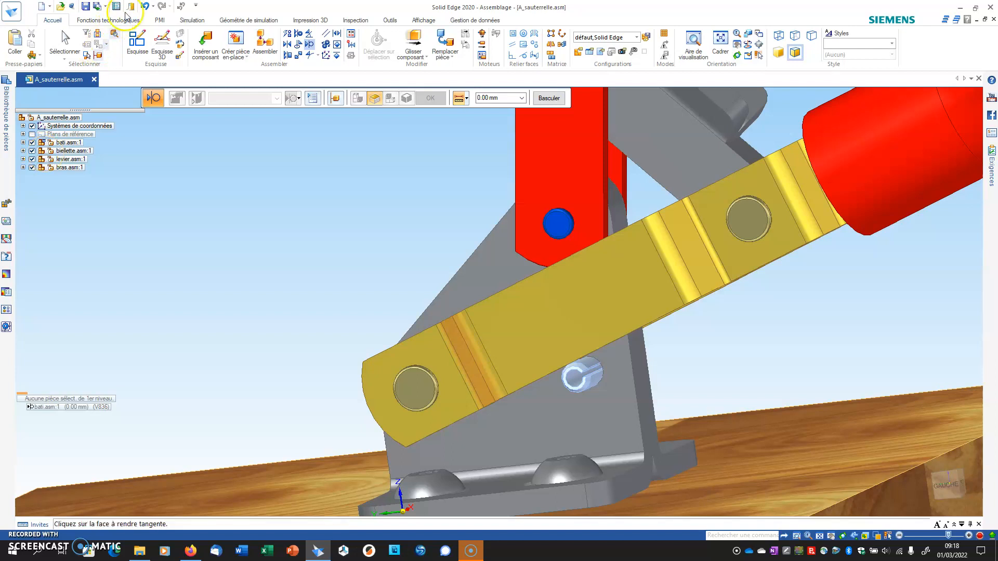
left_click(144, 6)
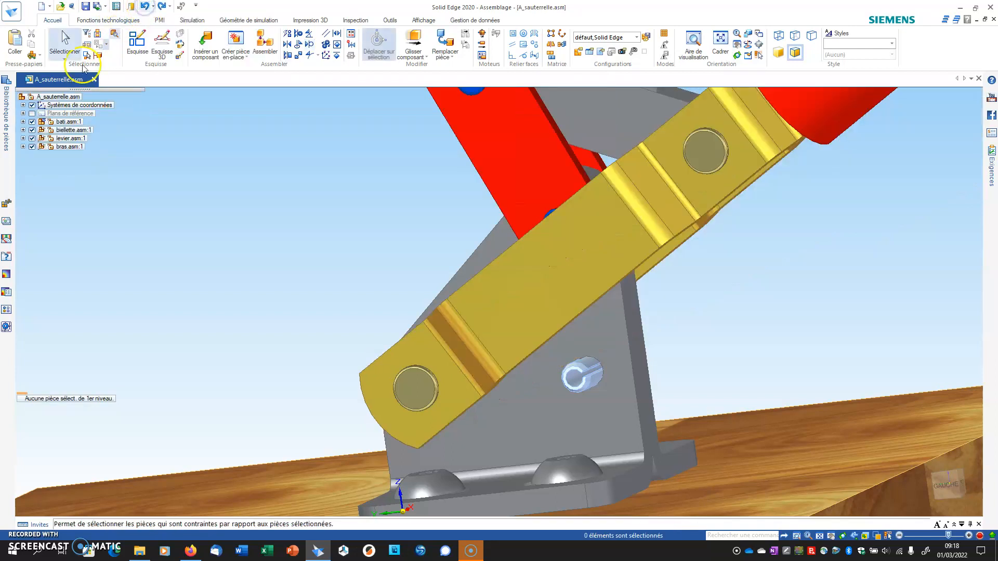
left_click(42, 145)
left_click(42, 135)
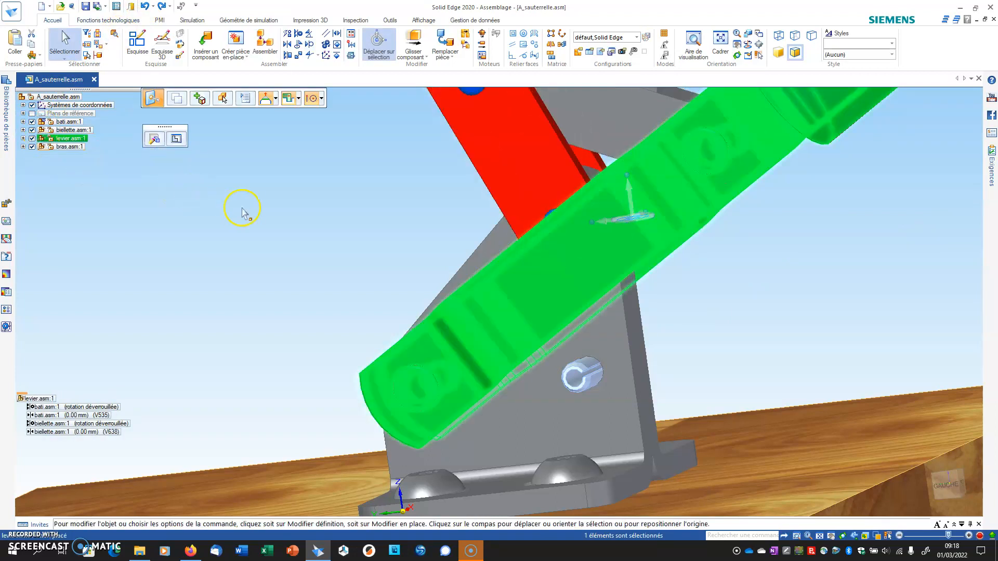
left_click(162, 10)
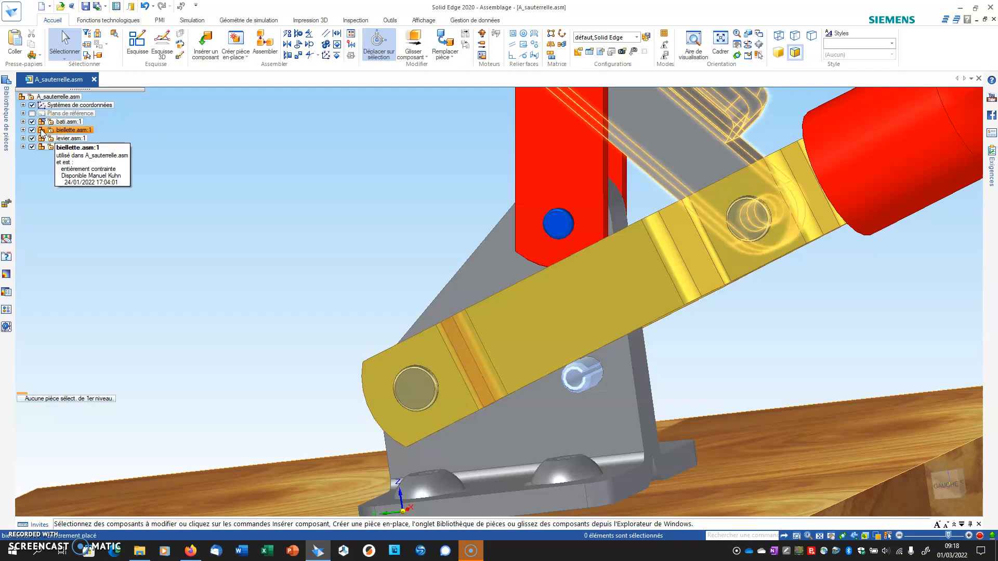
Deactivate the tangent relation between levier.asm:1 and bati.asm:1, and clear the selection
scroll(340, 253, "down", 3)
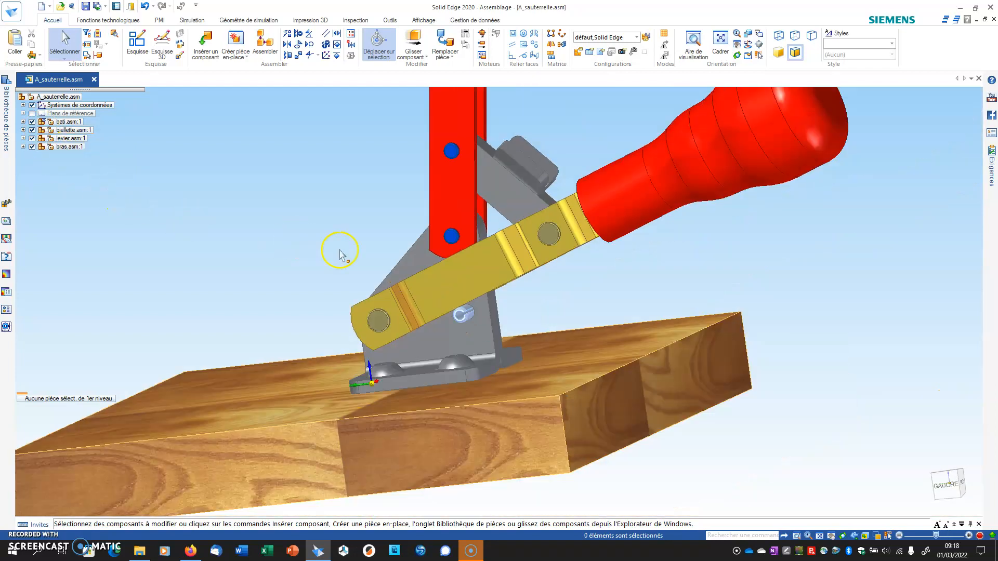
middle_click_drag(322, 222, 167, 197)
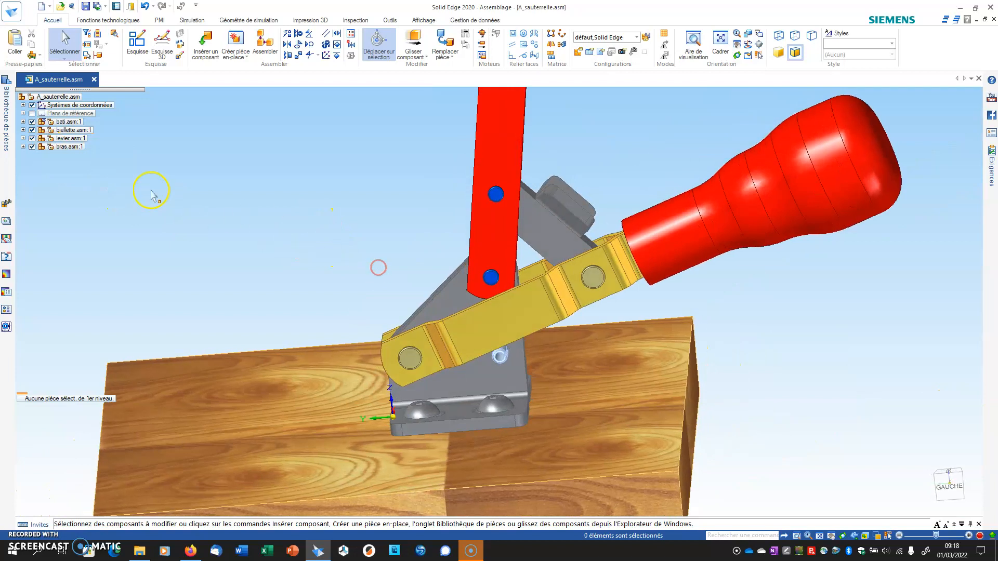
left_click(68, 138)
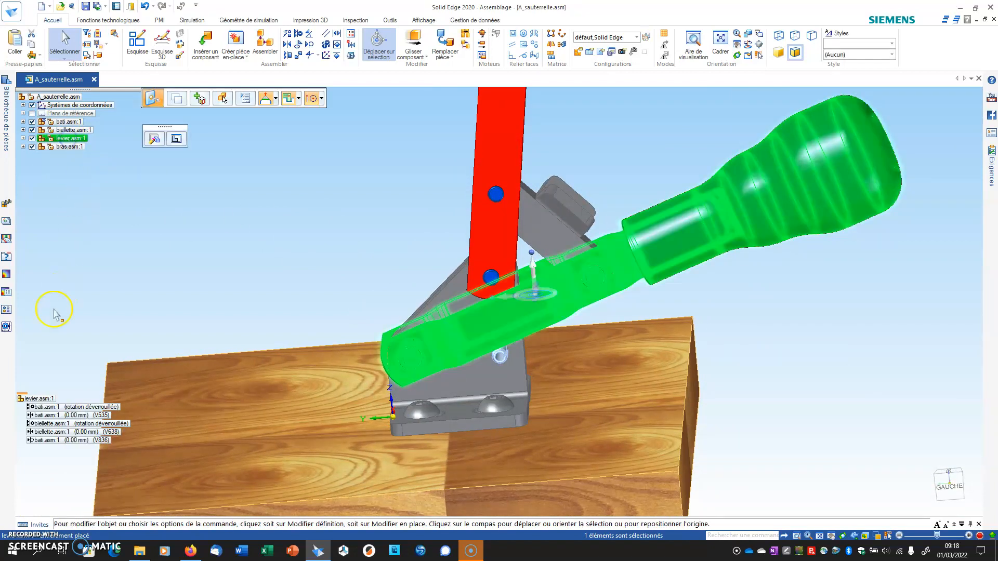
left_click(39, 440)
right_click(40, 441)
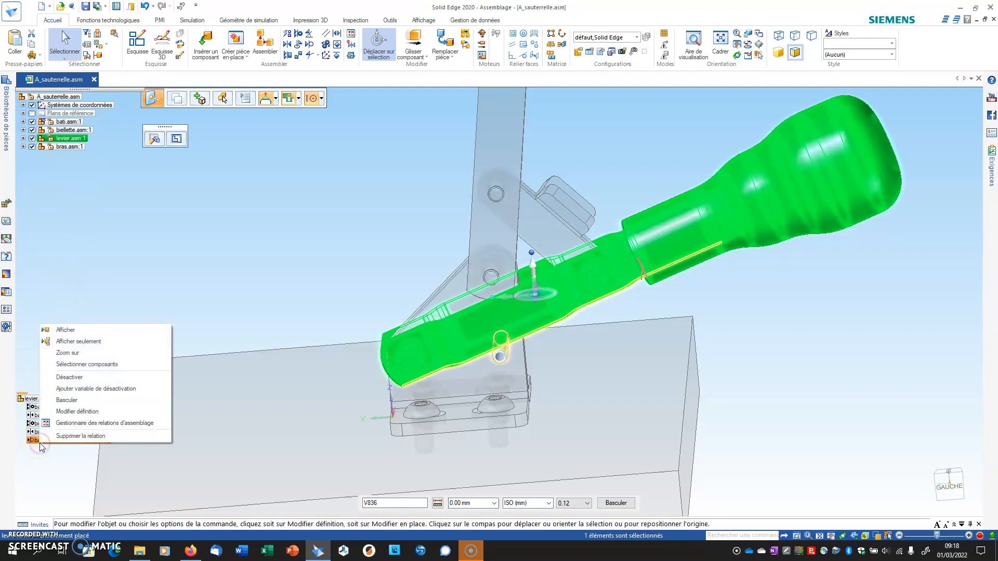
left_click(68, 378)
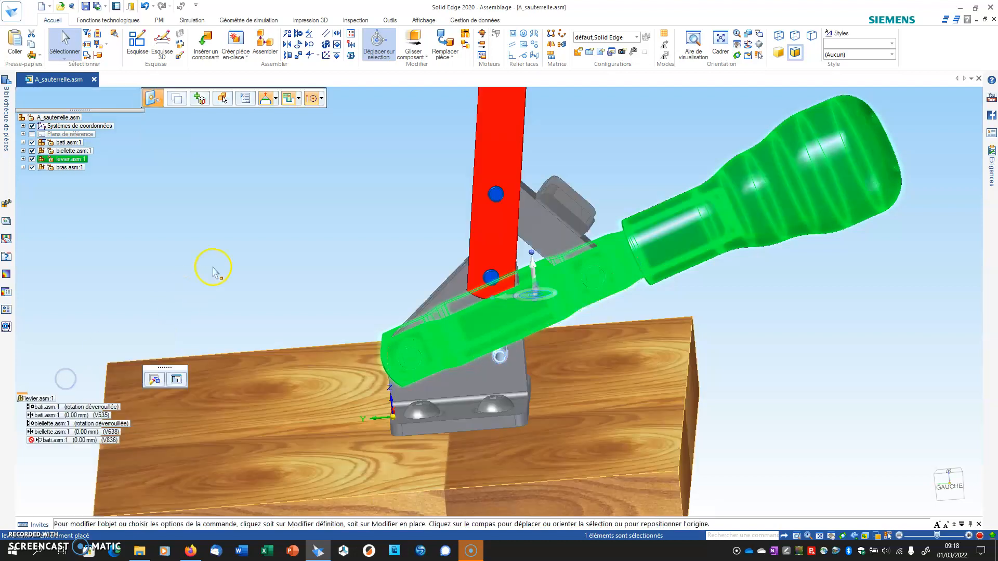
left_click(212, 267)
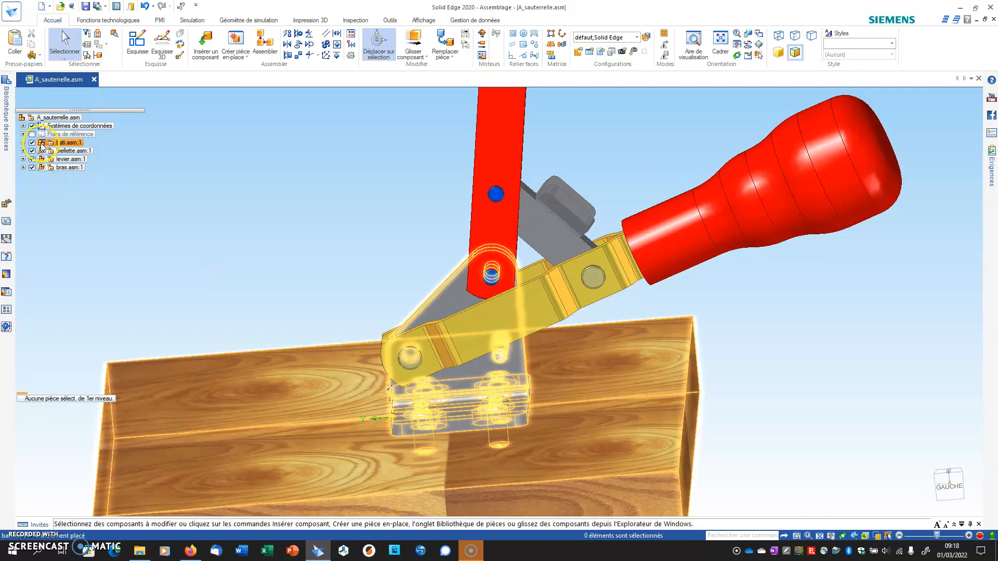
Add a PMI angular dimension between the lever's lower edge and the wooden block's top edge, placed beside the block
middle_click_drag(170, 218, 325, 234)
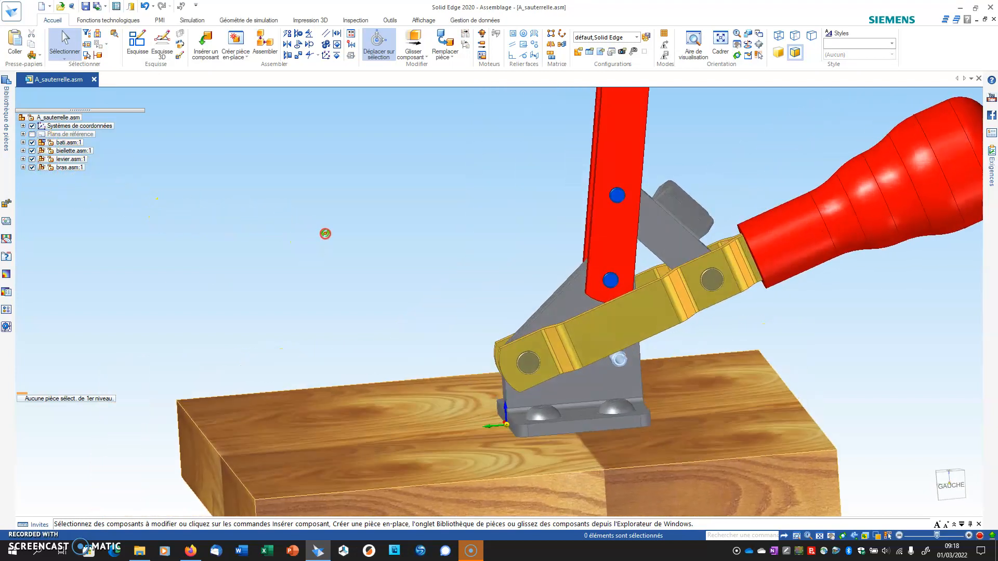
scroll(326, 234, "down", 2)
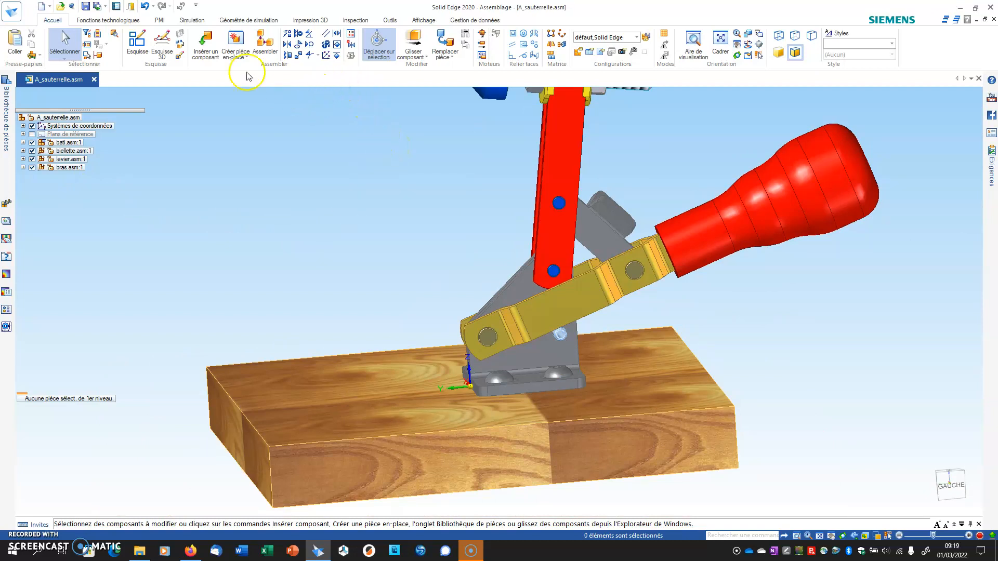
left_click(161, 21)
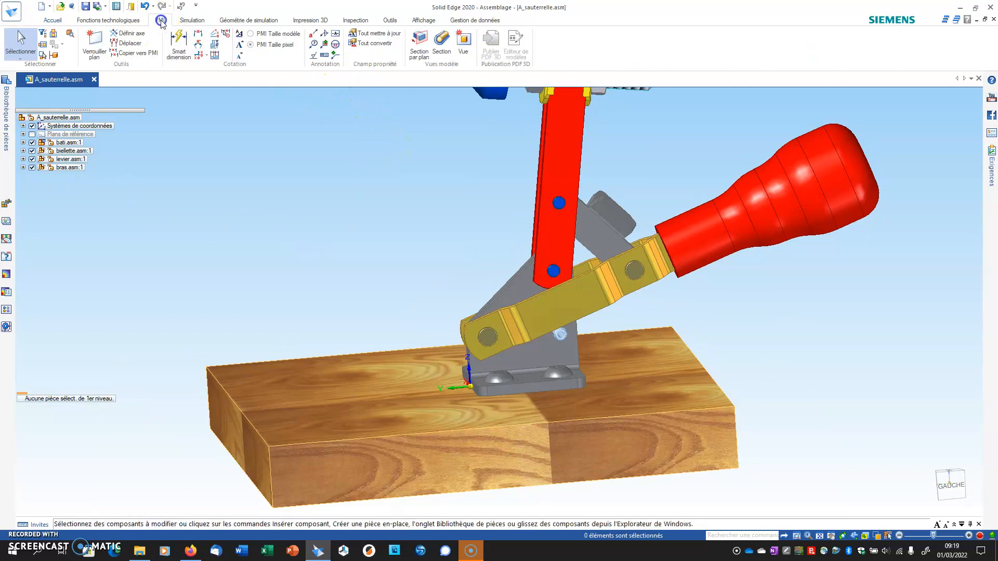
left_click(201, 46)
middle_click_drag(726, 341, 733, 308)
scroll(580, 303, "up", 3)
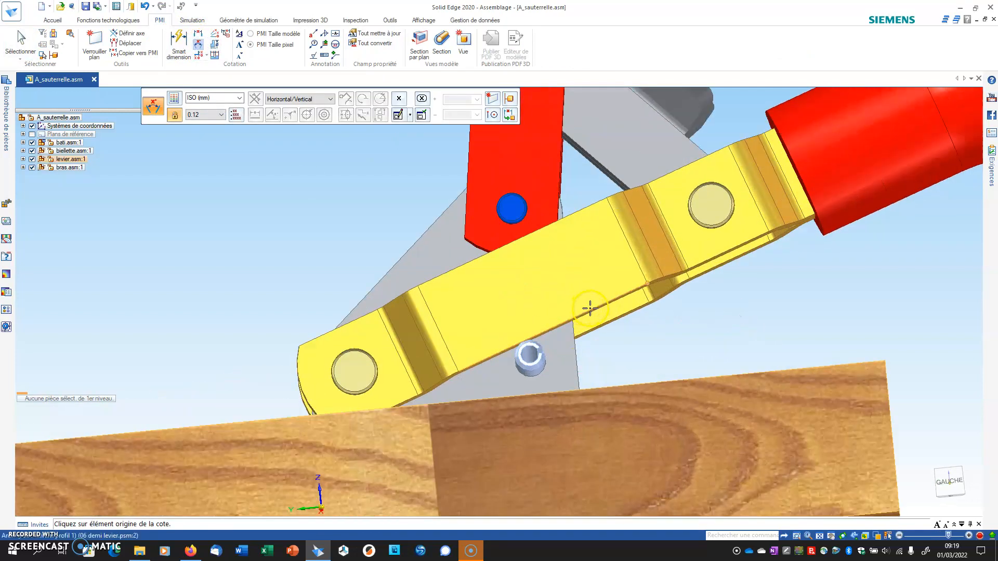
left_click(588, 310)
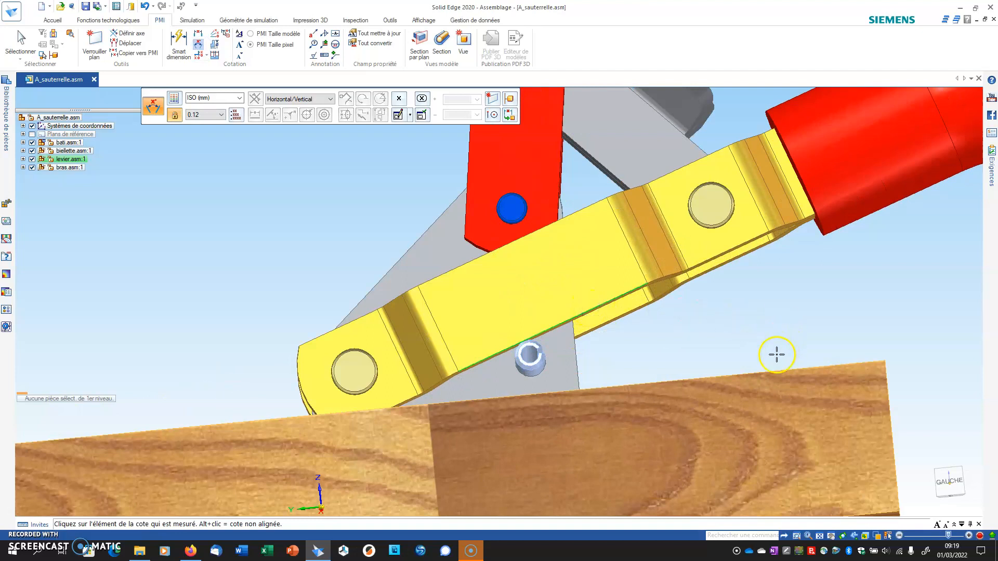
left_click(773, 372)
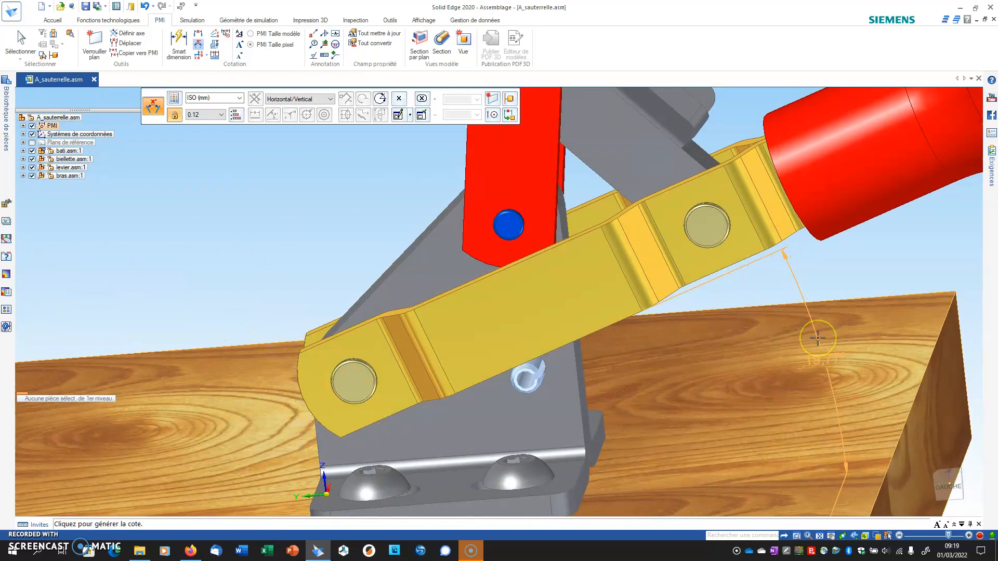
left_click(817, 337)
Add a PMI angular dimension between the red arm's edge and the wooden block's top edge, placed on the pad side of the clamp
scroll(815, 339, "down", 5)
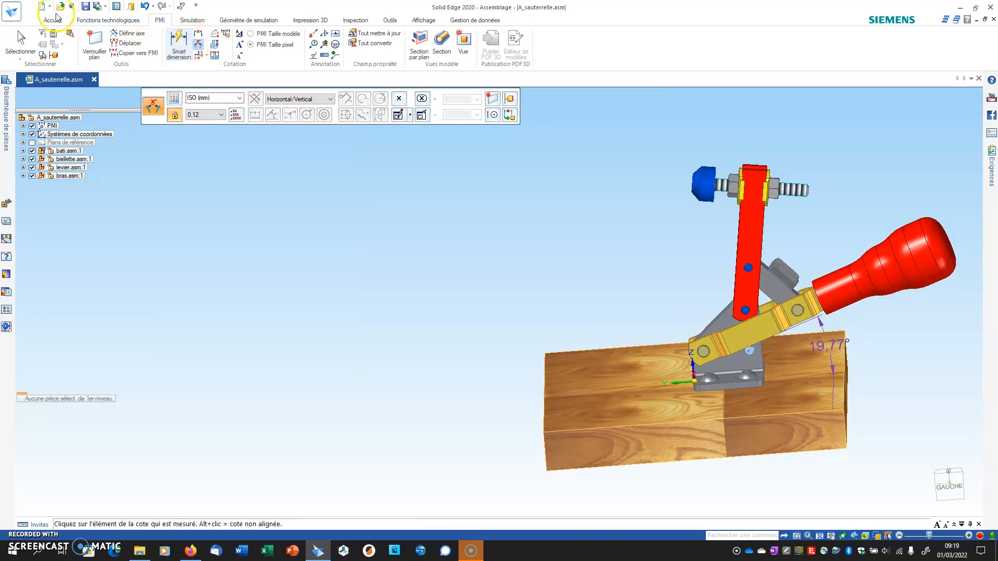
left_click(198, 46)
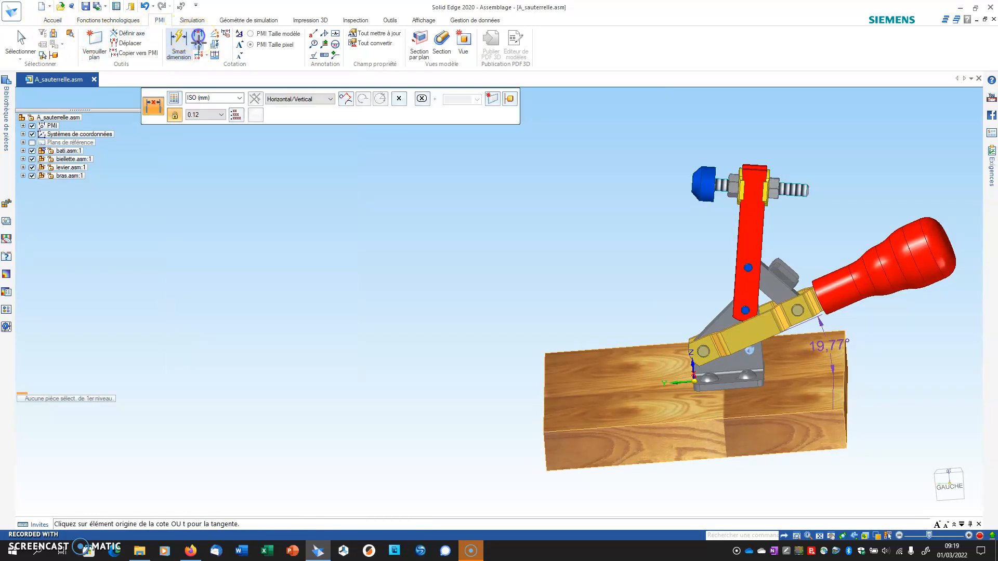
scroll(719, 226, "up", 5)
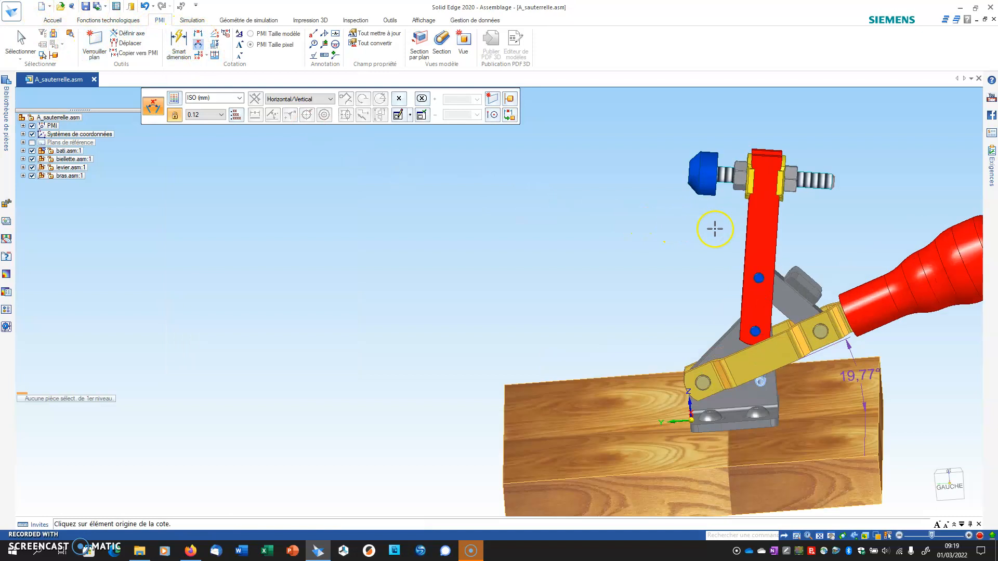
left_click(750, 237)
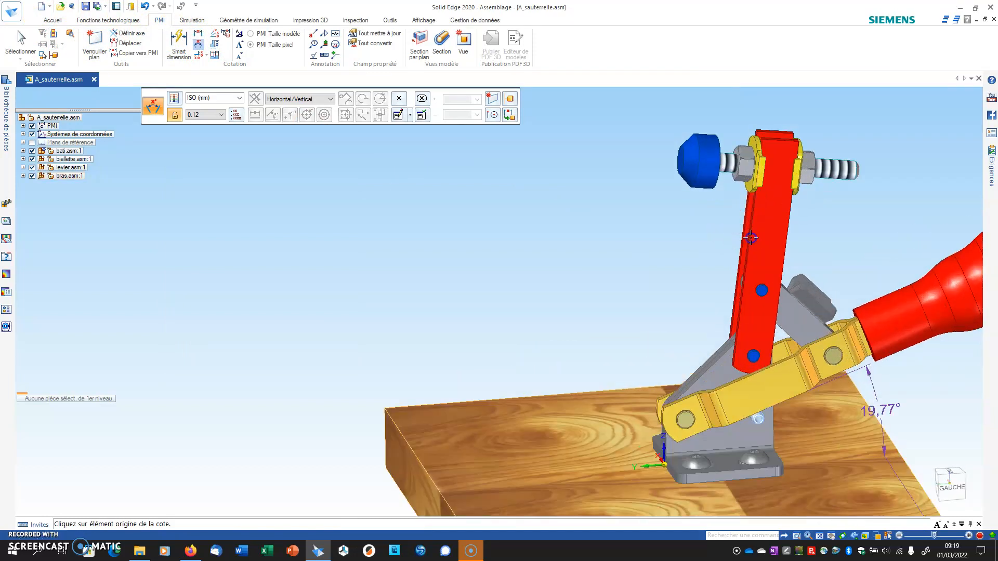
scroll(590, 340, "down", 3)
left_click(590, 439)
middle_click_drag(557, 353, 535, 329)
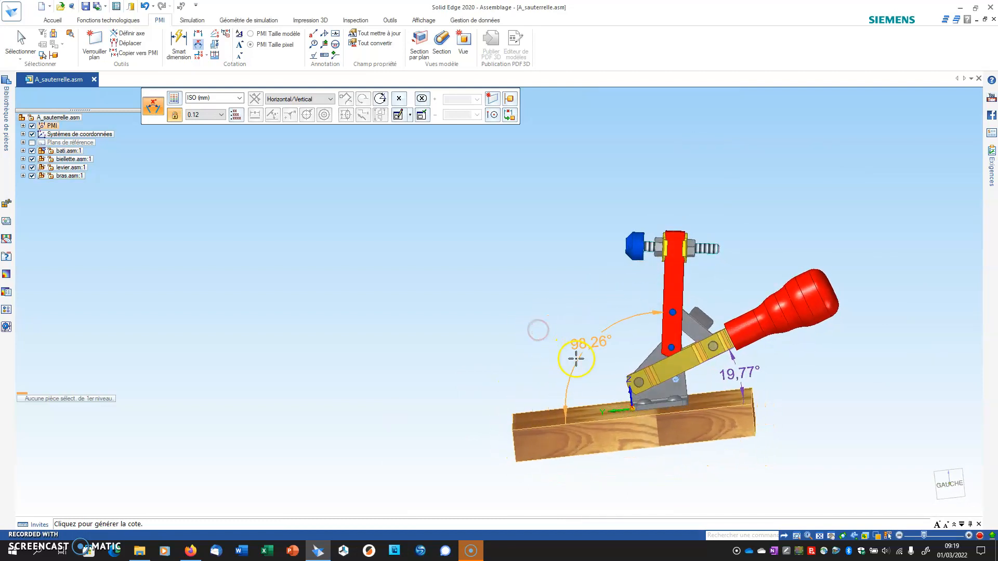
left_click(560, 337)
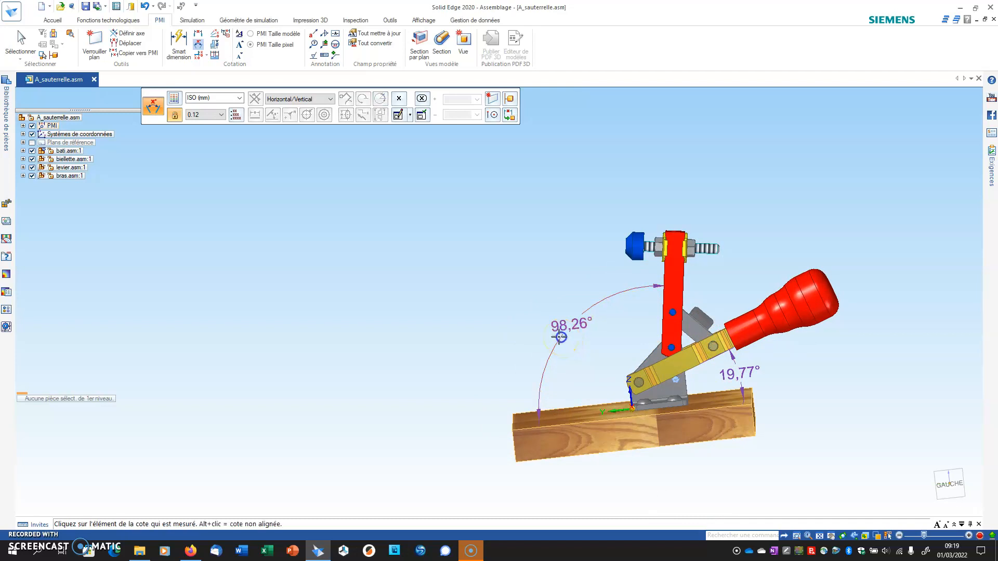
Start the drag component command with the default analysis settings, set to Aucune analyse and rotational movement
middle_click_drag(480, 281, 466, 295)
middle_click_drag(424, 235, 832, 394)
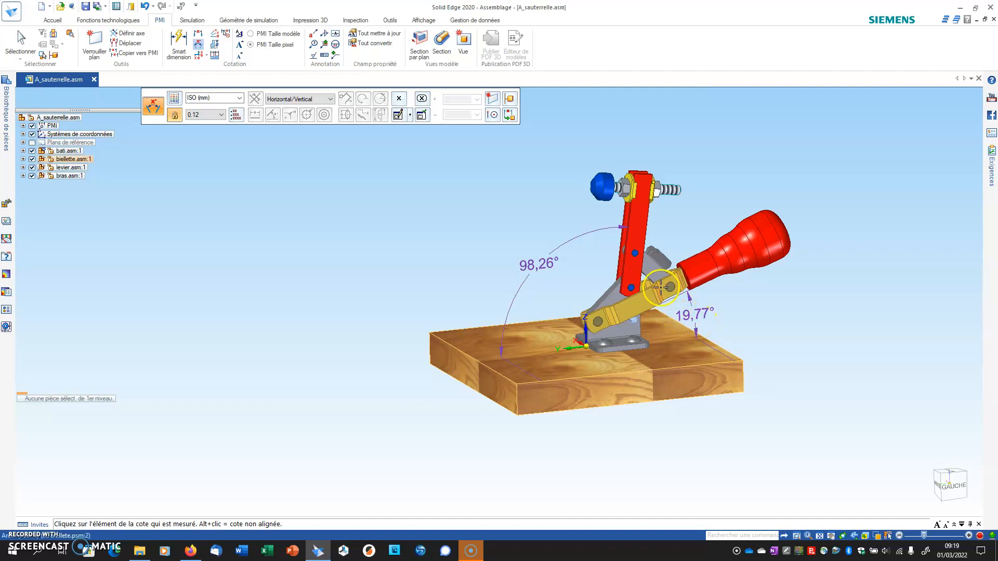
left_click(53, 20)
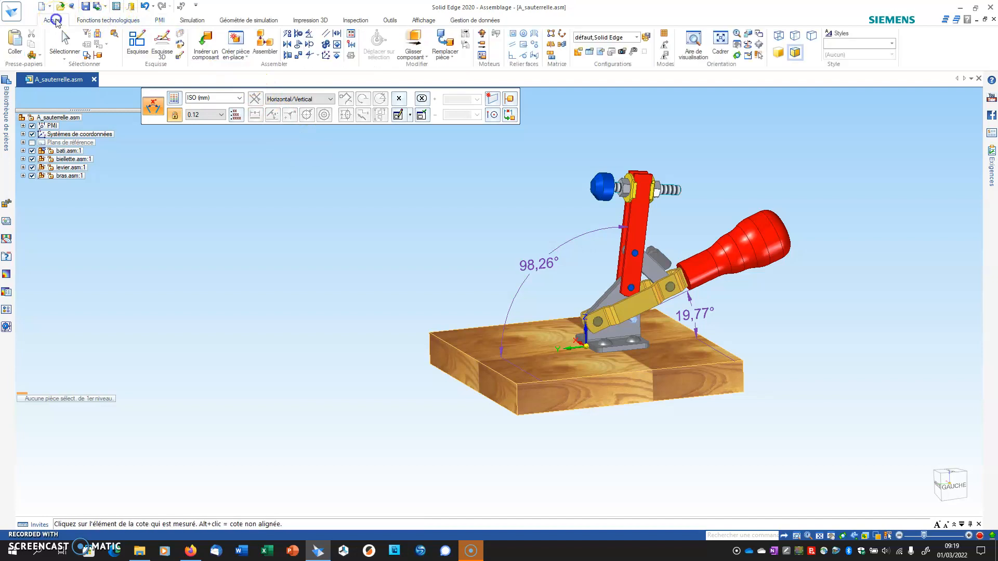
left_click(416, 39)
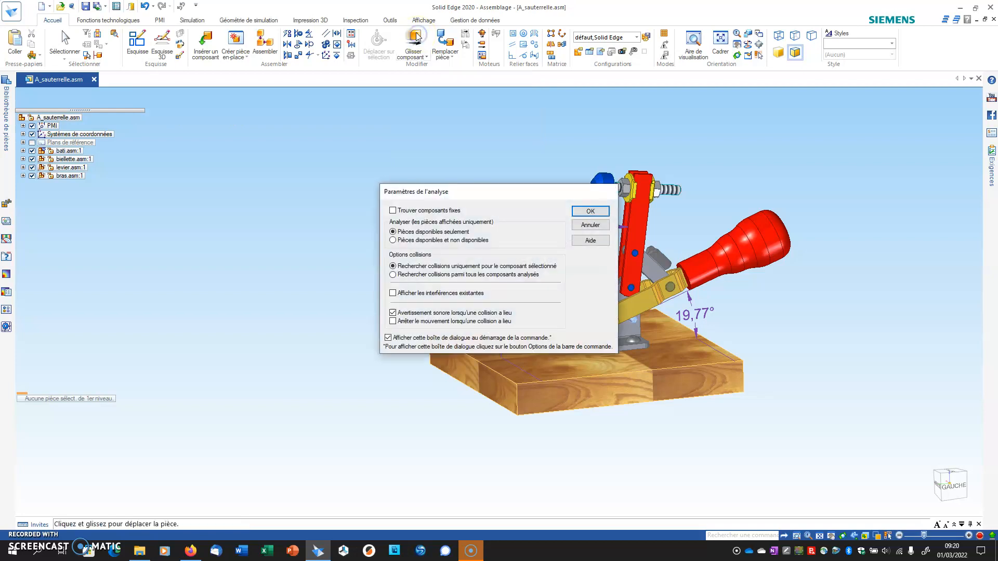
left_click(590, 211)
left_click(217, 99)
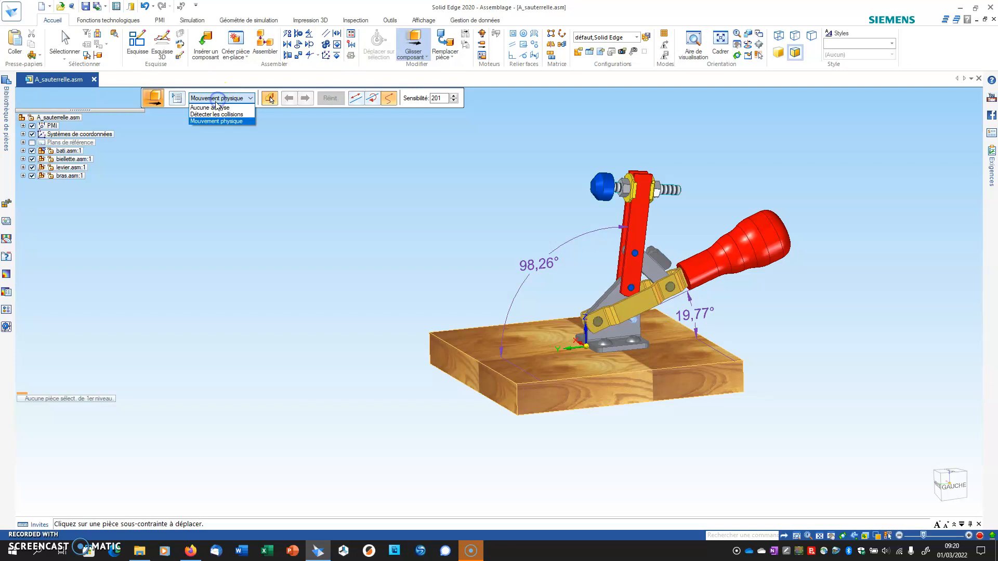
left_click(214, 107)
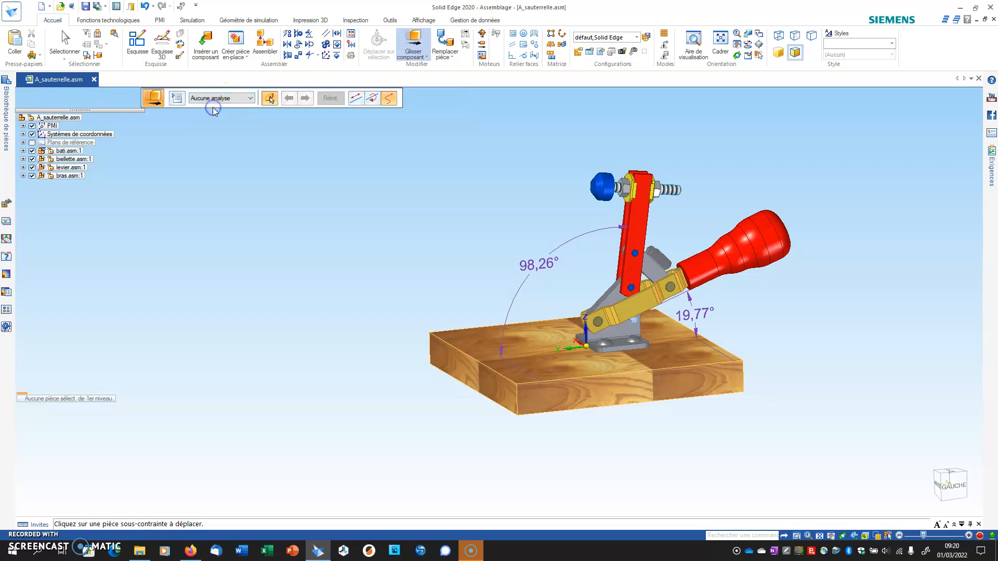
left_click(371, 100)
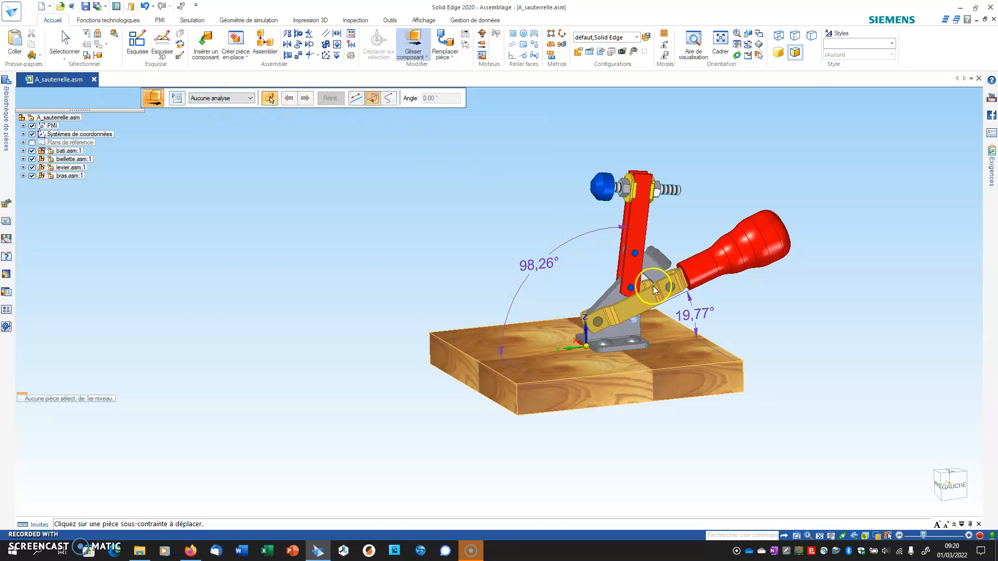
Rotate the lever upward about its pivot axis on the base in three successive increments of 10°
left_click(640, 303)
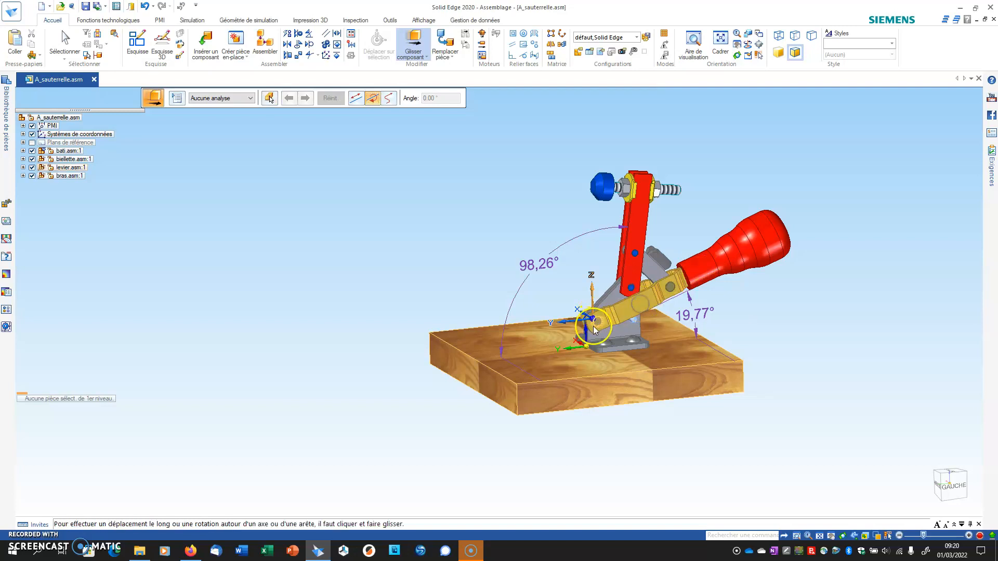
scroll(593, 326, "up", 5)
left_click(607, 303)
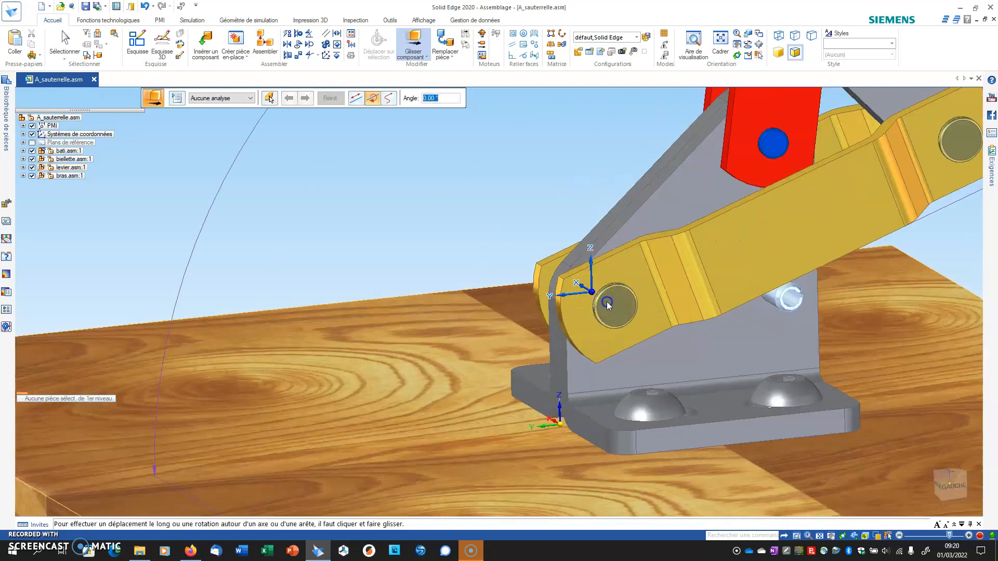
scroll(467, 136, "down", 3)
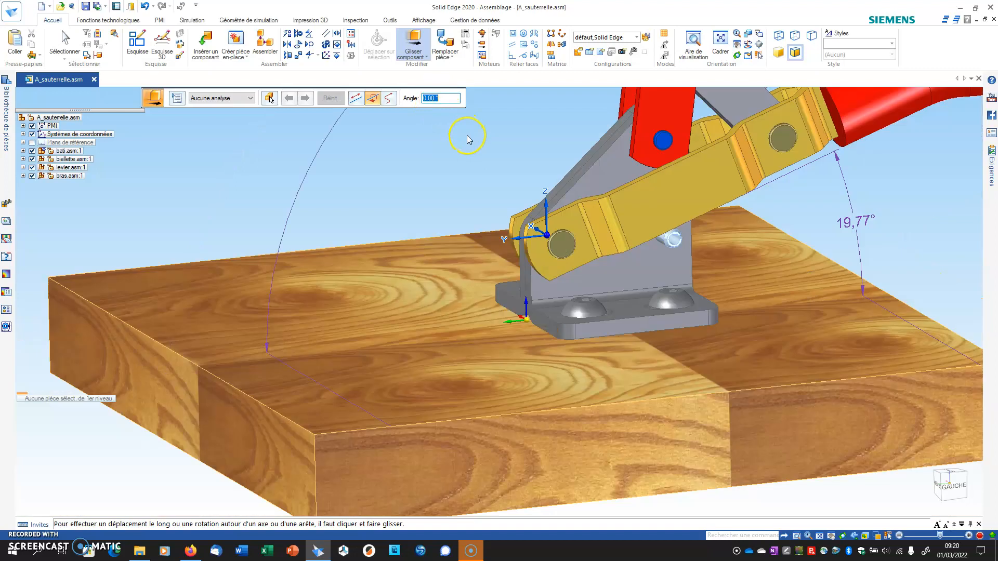
scroll(467, 136, "down", 4)
middle_click_drag(467, 137, 477, 232, "shift")
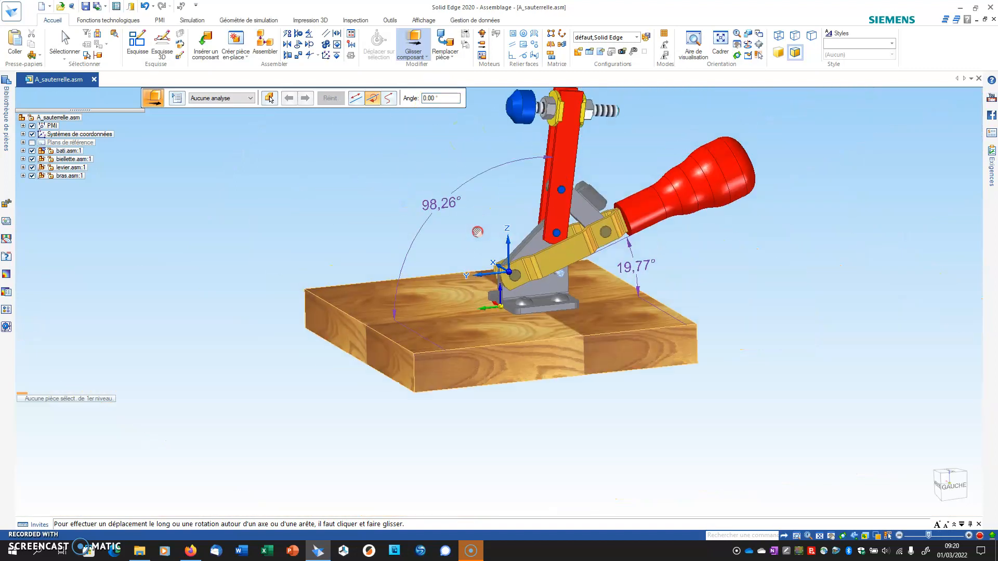
double_click(434, 100)
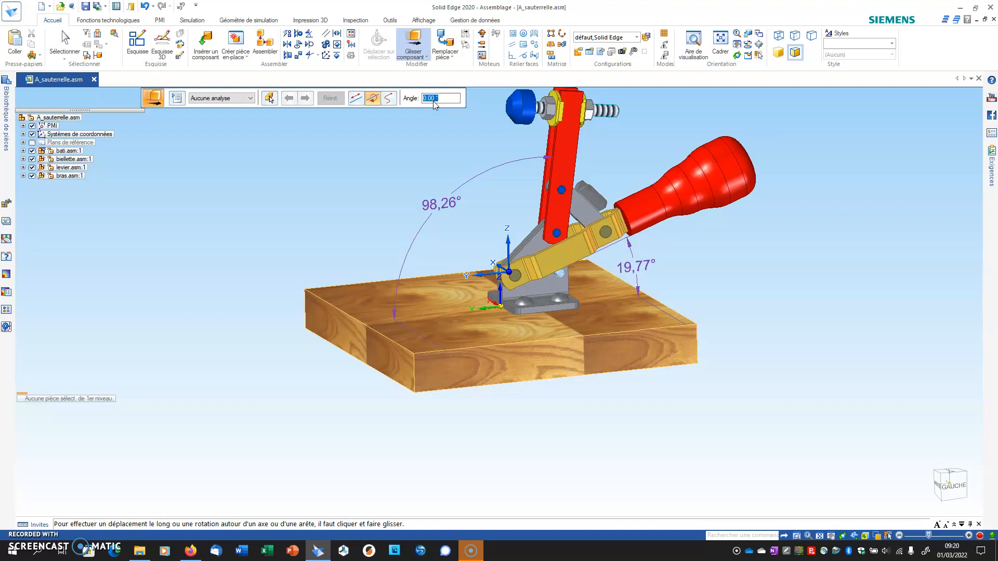
type("10")
key("Return")
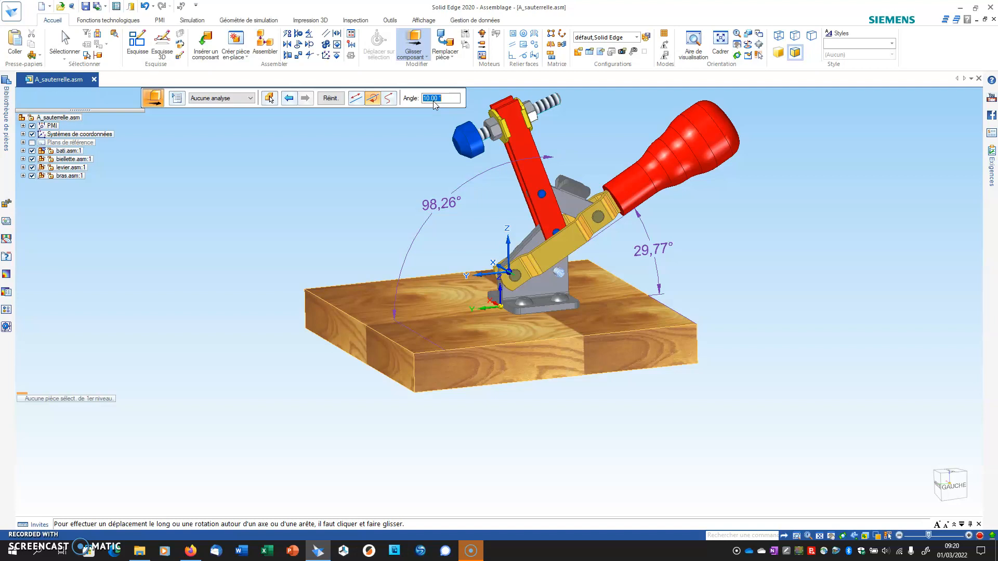
key("Return")
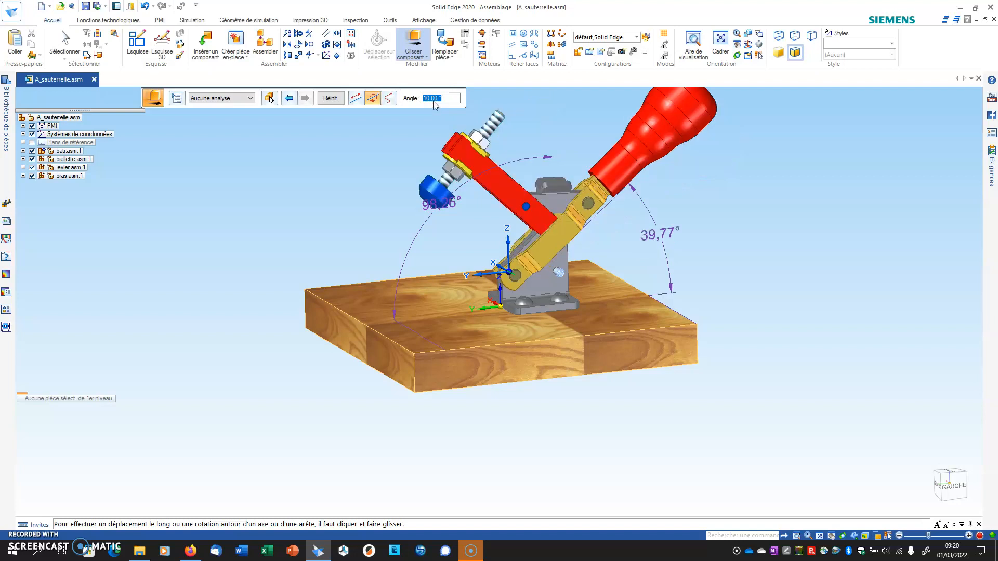
key("Return")
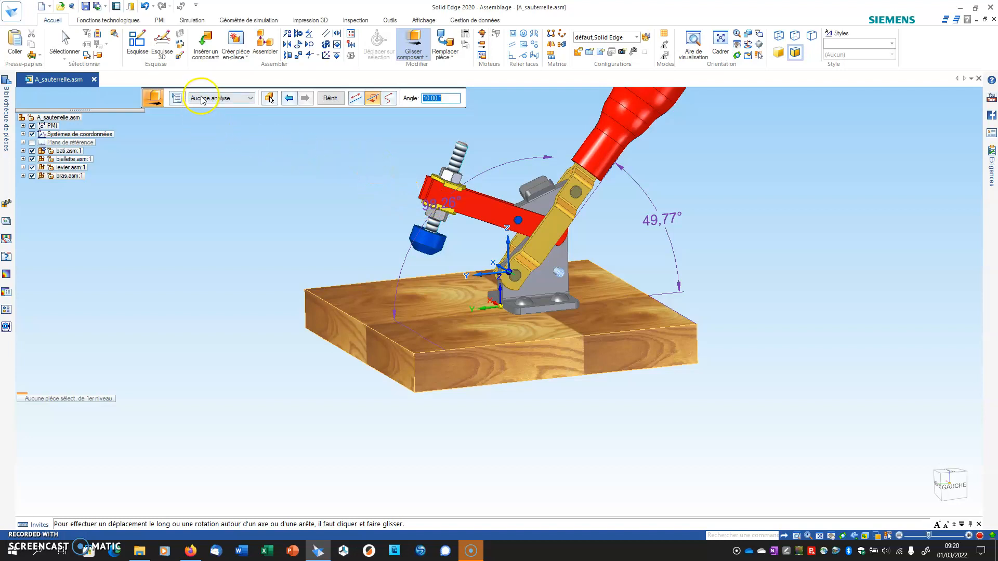
key("Escape")
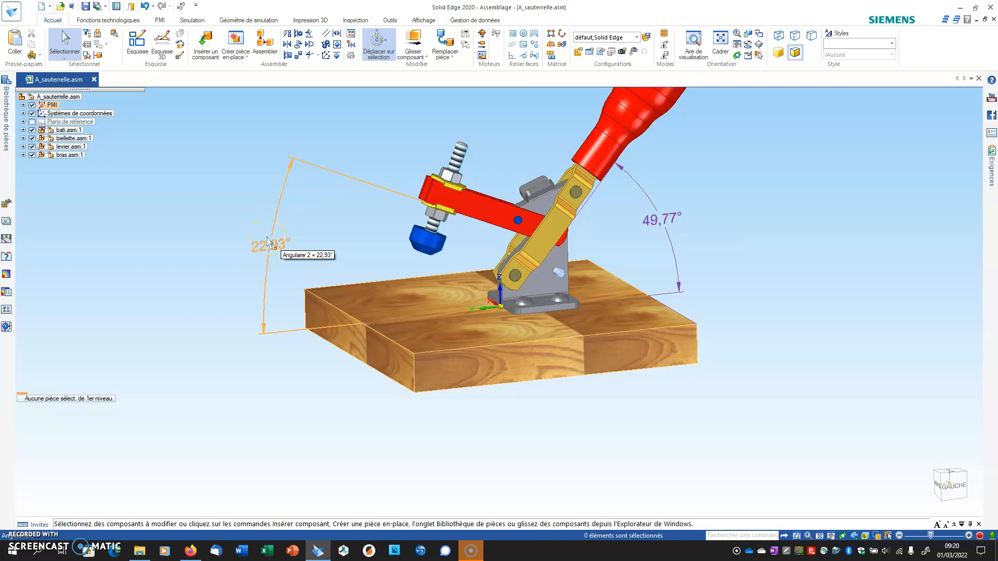
Rotate the lever 10° back down toward the block about its pivot axis on the base, without analysis
left_click(411, 67)
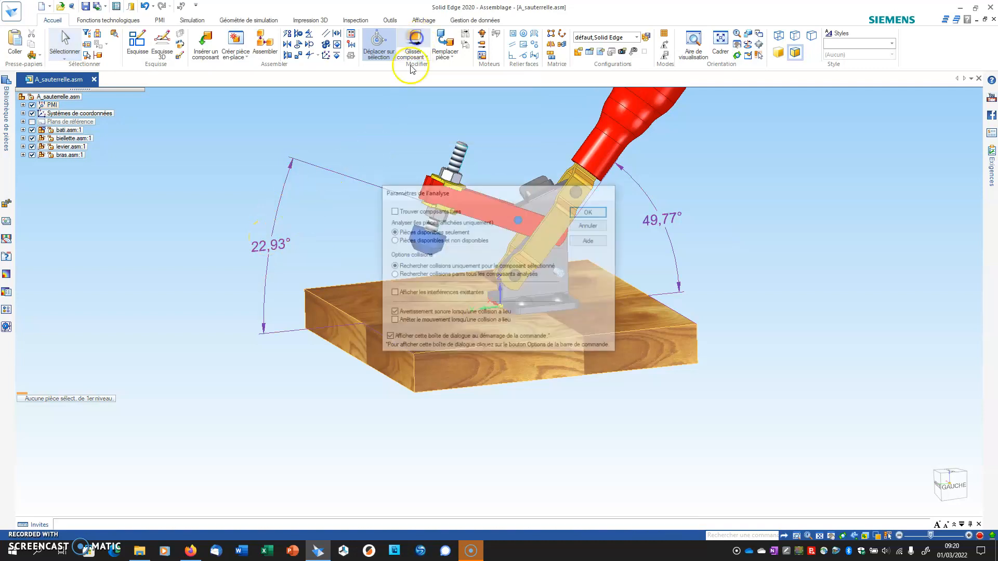
left_click(585, 213)
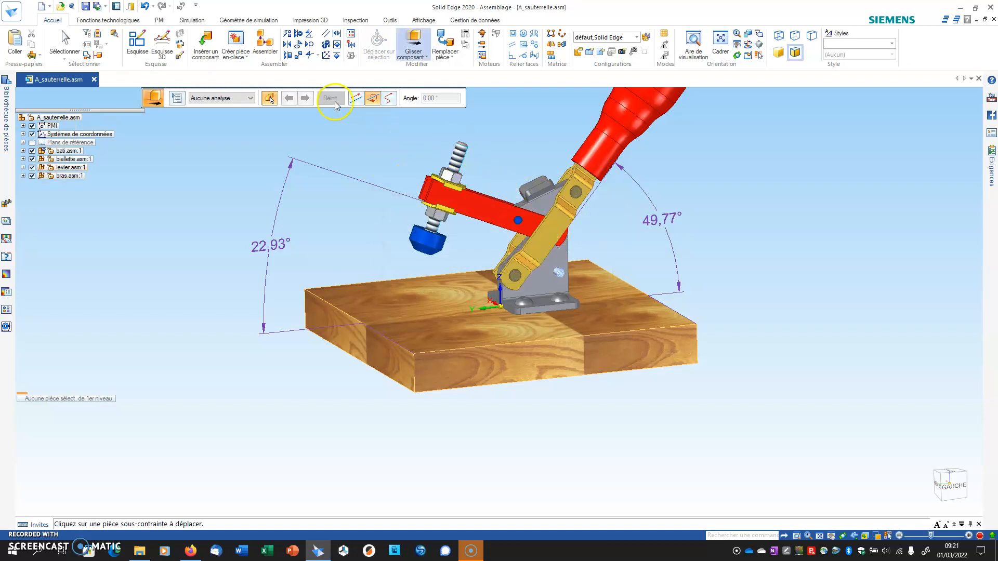
left_click(543, 238)
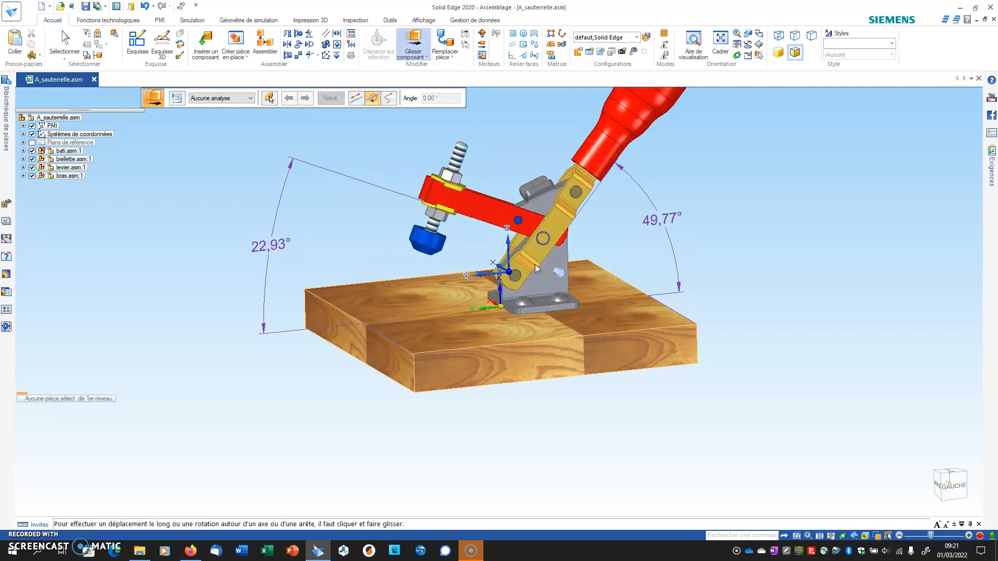
scroll(516, 277, "up", 5)
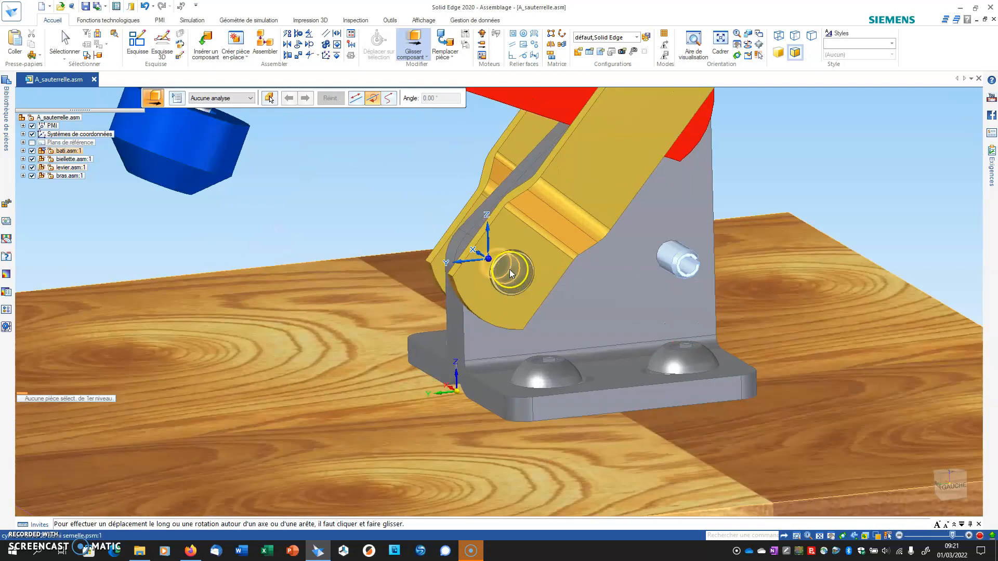
left_click(509, 269)
scroll(509, 270, "down", 5)
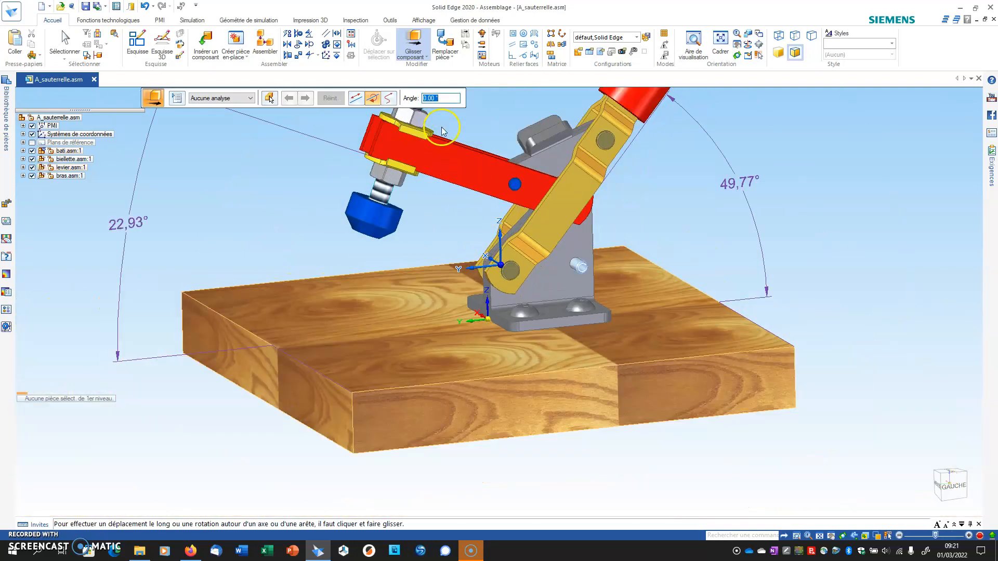
type("10")
key("Return")
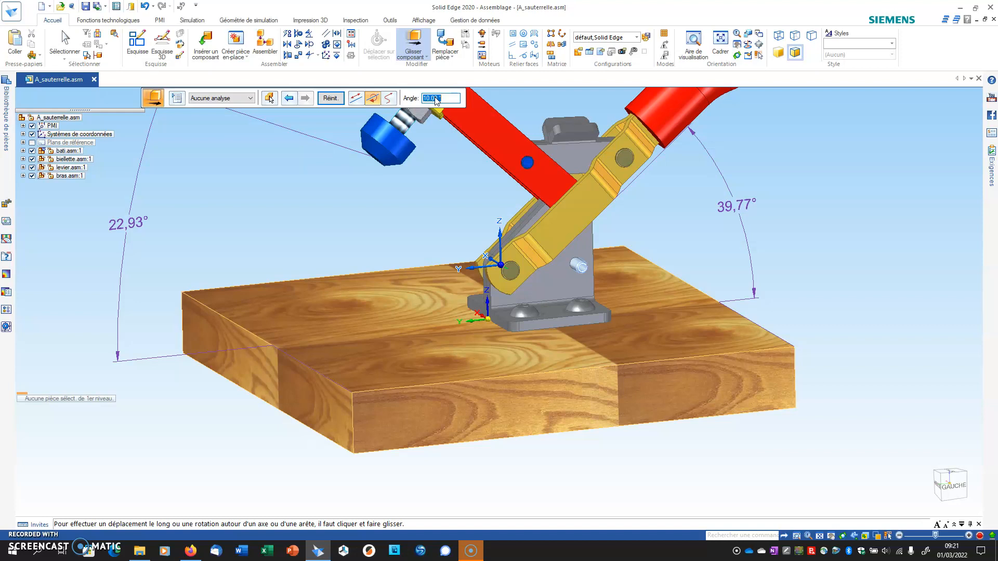
left_click(76, 48)
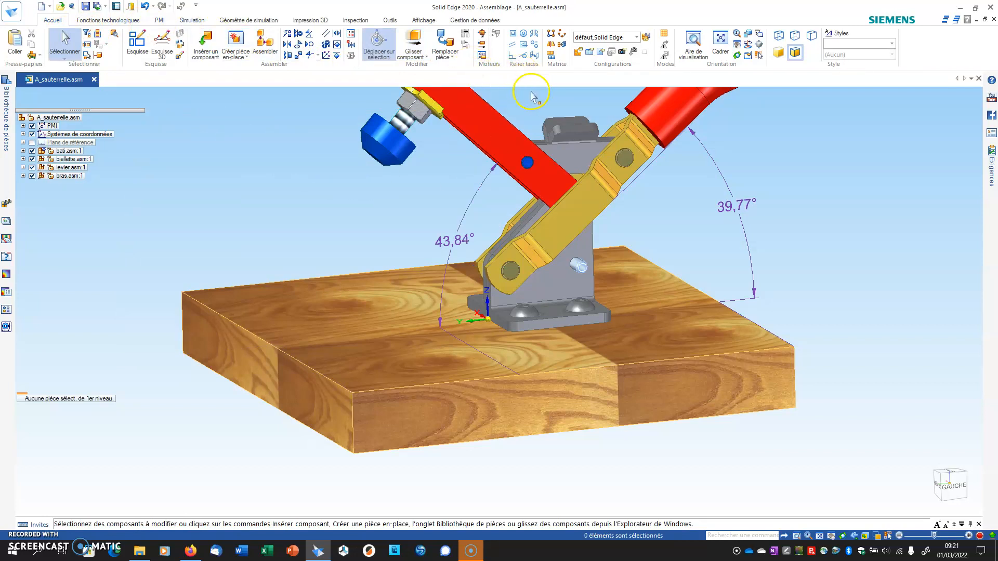
middle_click_drag(677, 200, 690, 280, "shift")
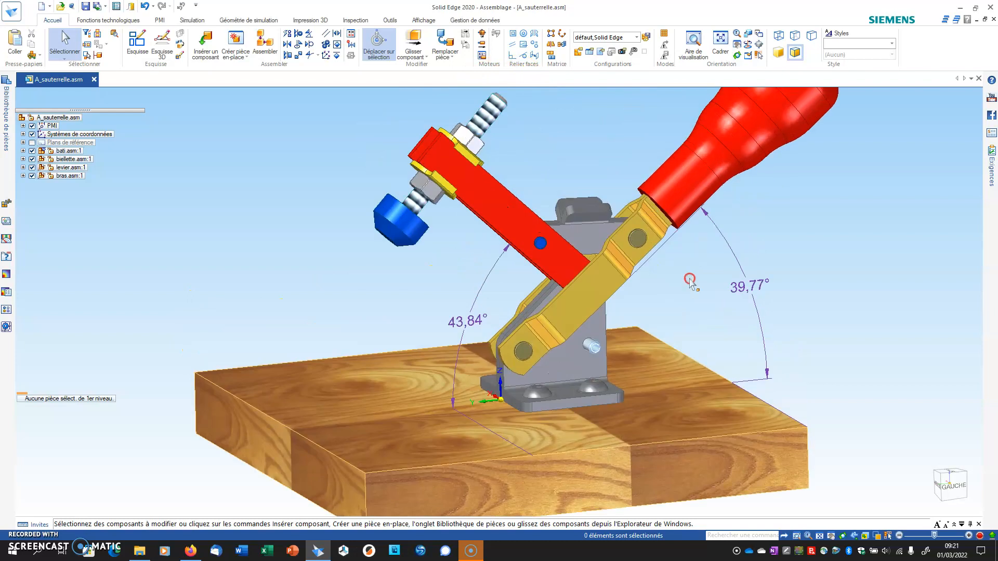